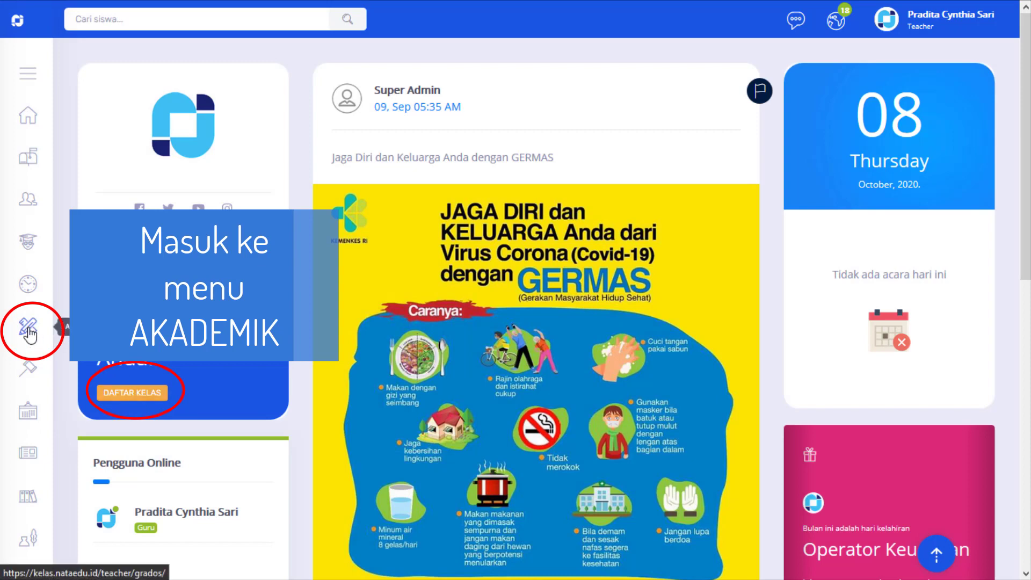
Step: Open the Matematika - B subject from class VII under class code B
left_click(138, 400)
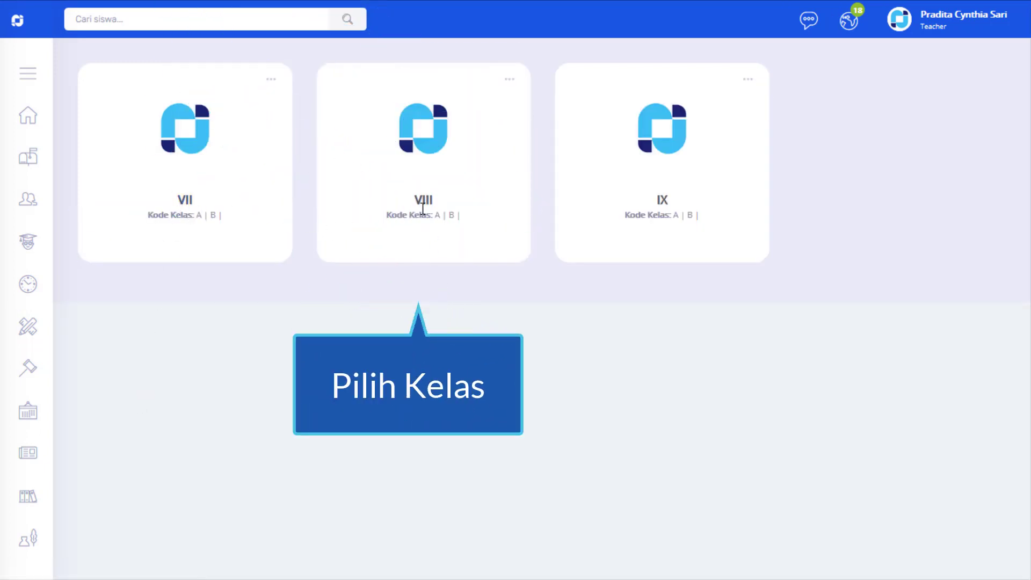
left_click(188, 203)
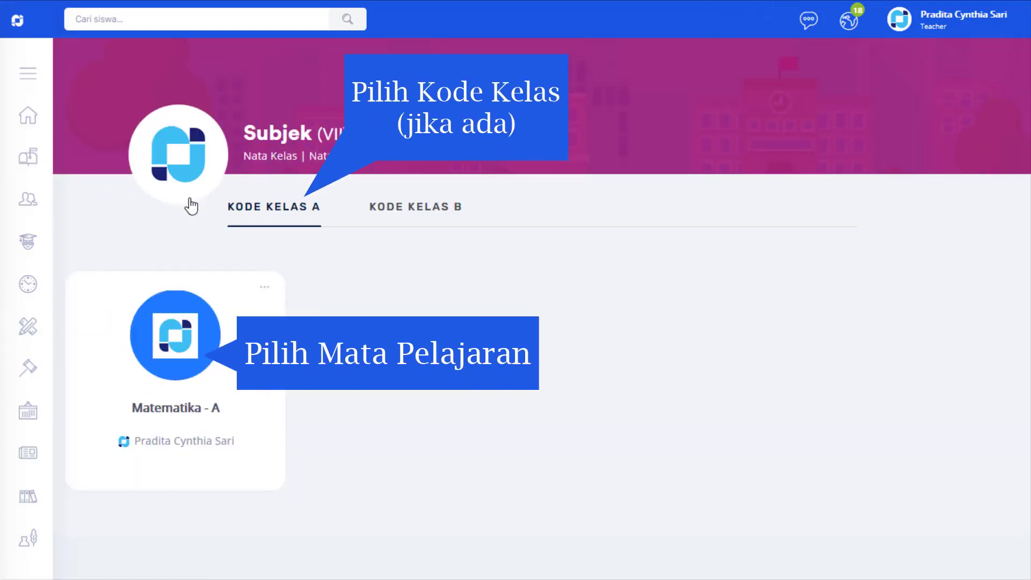
left_click(445, 213)
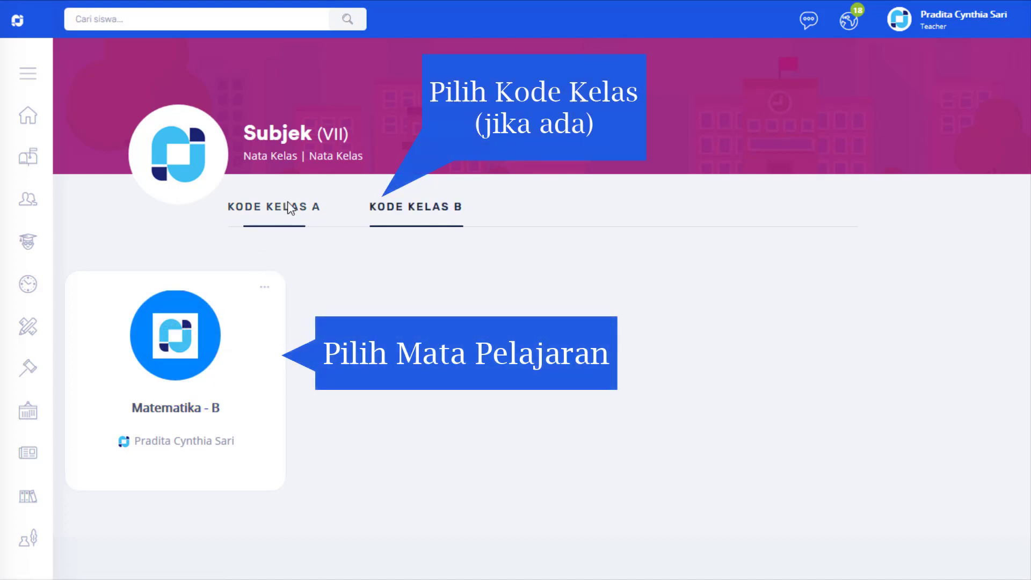
left_click_drag(287, 203, 286, 214)
left_click(283, 214)
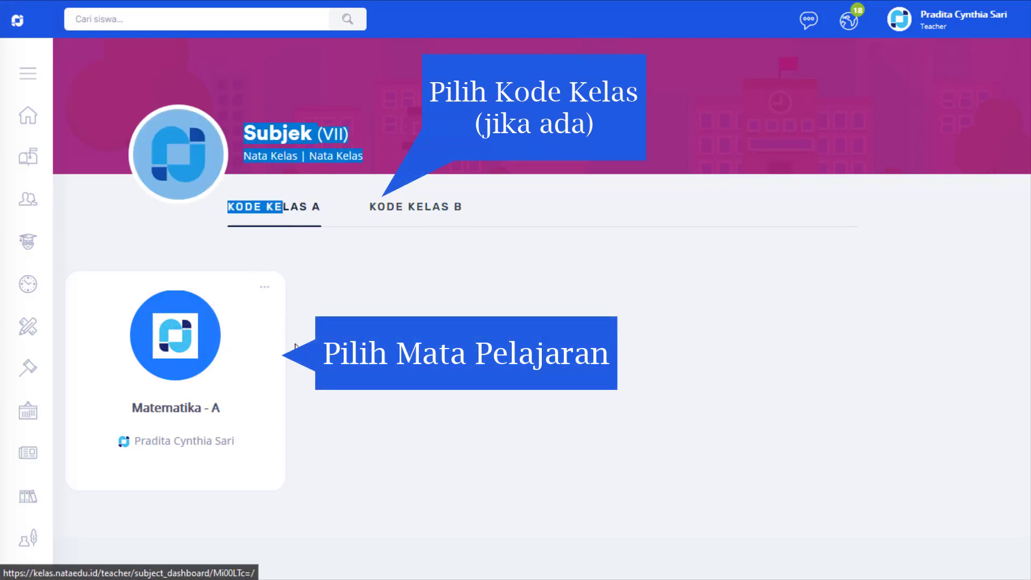
left_click(428, 216)
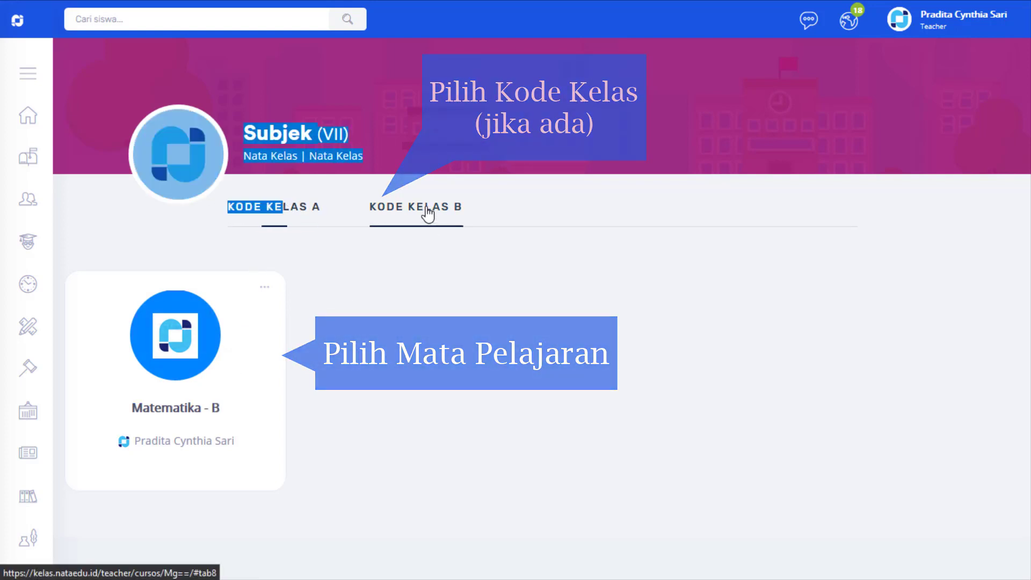
left_click(171, 410)
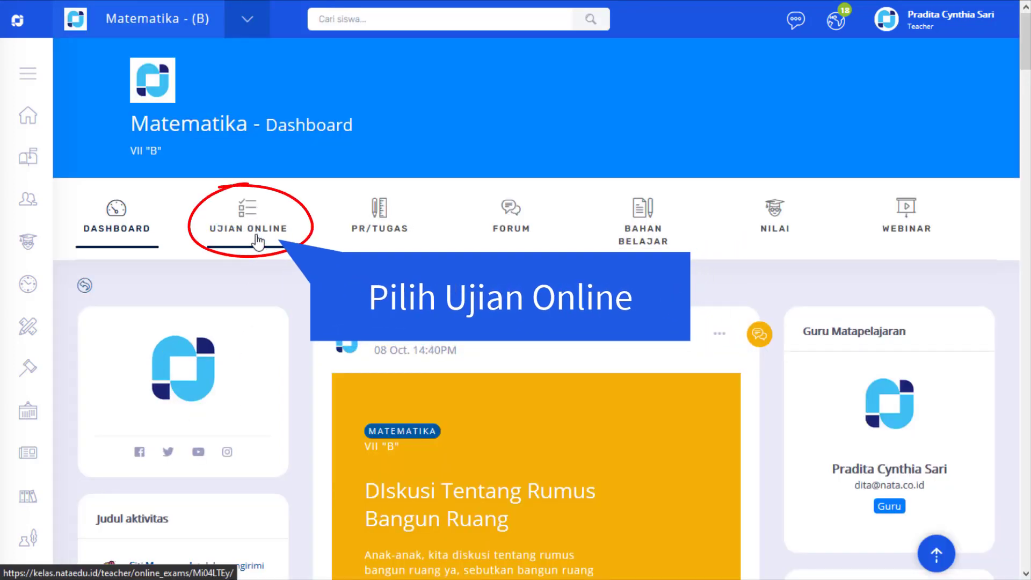
Step: Open the subject's online exams and look through the list of existing exams
left_click(256, 241)
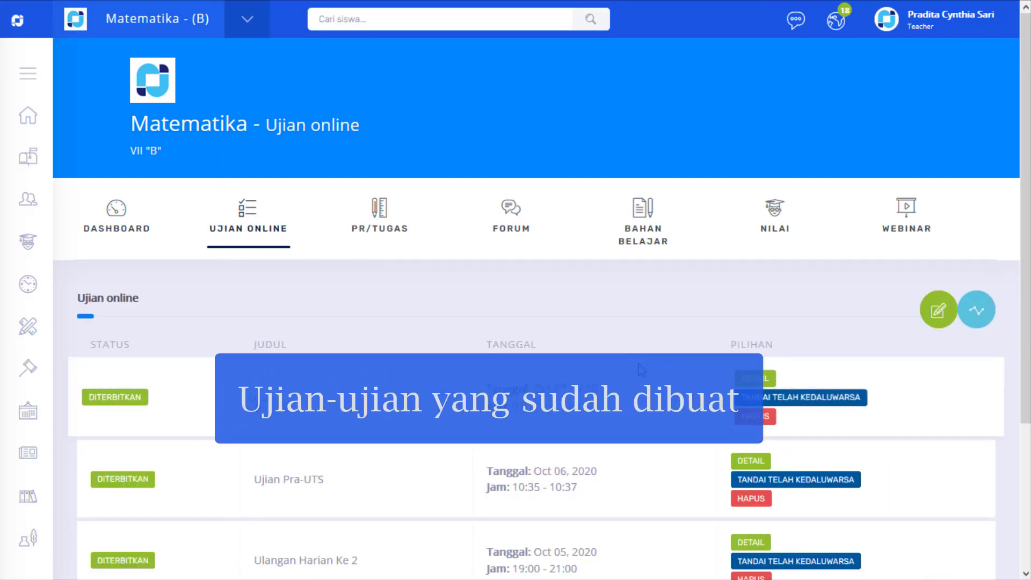
scroll(495, 324, "down", 4)
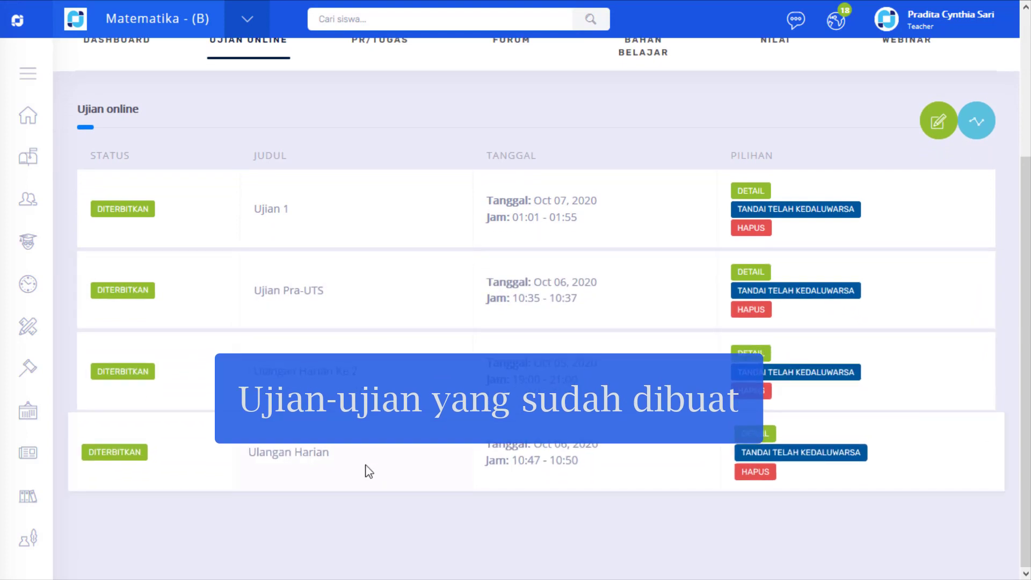
scroll(369, 471, "up", 3)
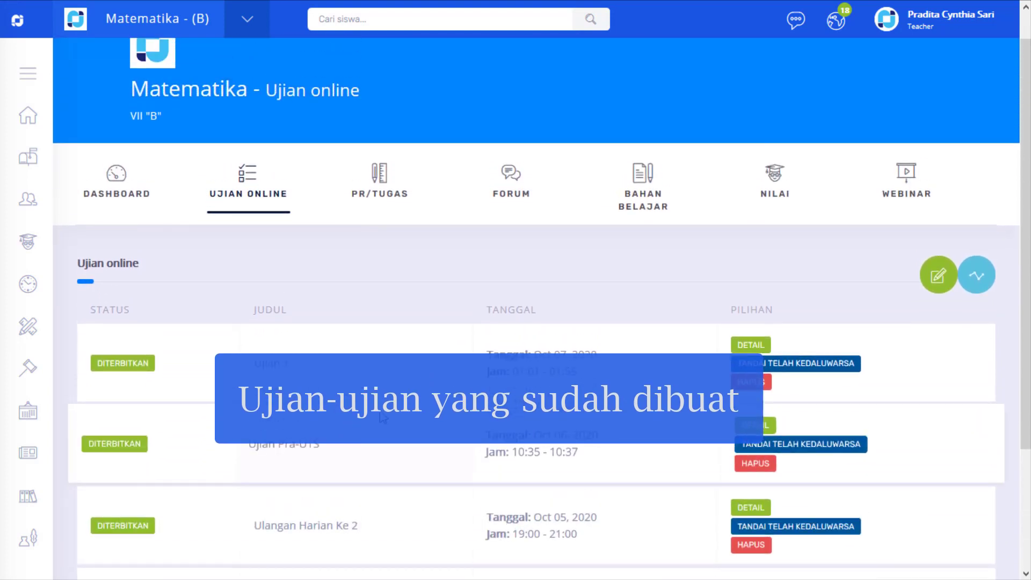
scroll(379, 412, "up", 1)
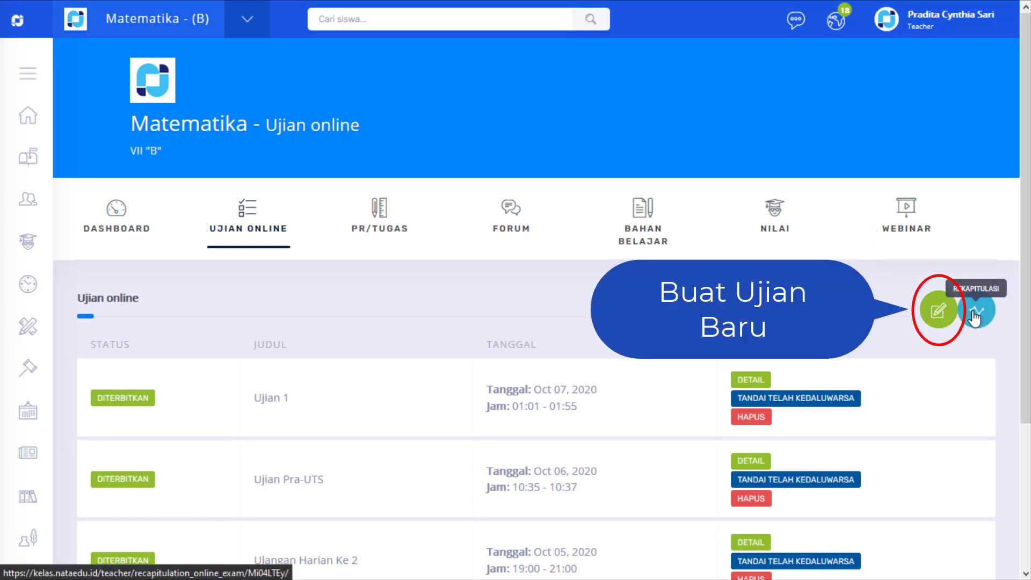
Step: Start a new online exam and title it "Ulangan Harian 3"
left_click(935, 316)
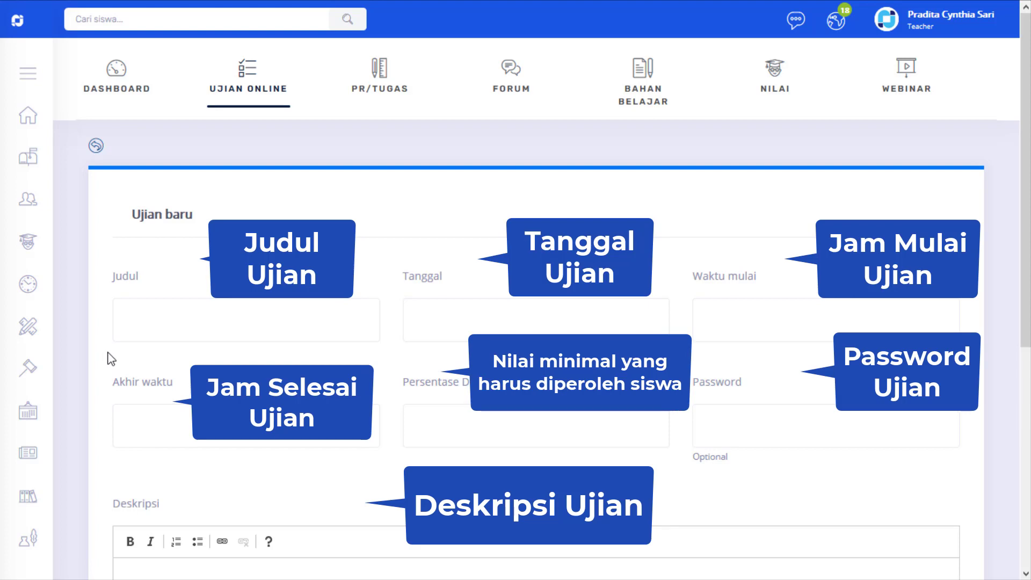
scroll(111, 359, "down", 1)
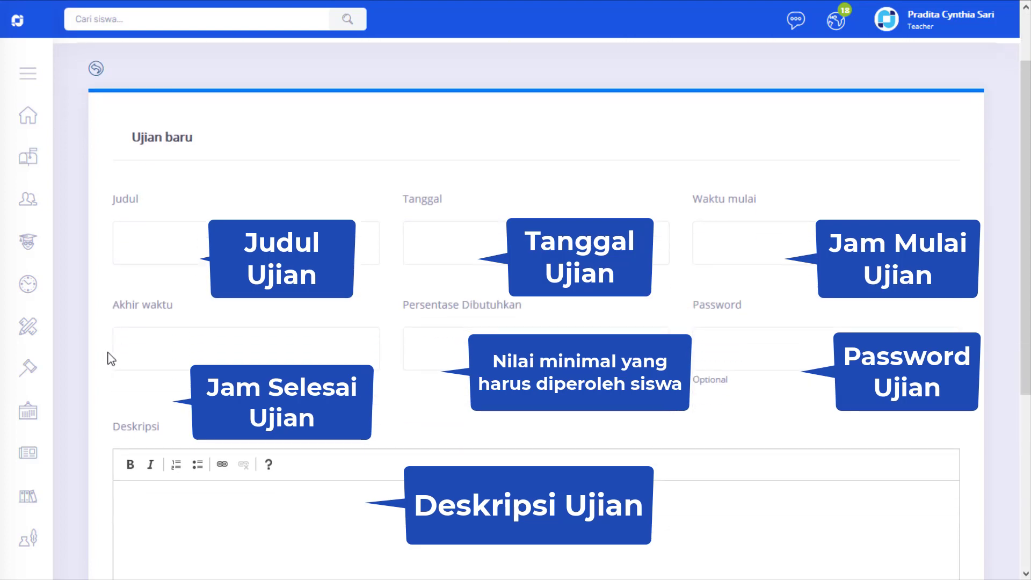
scroll(112, 359, "up", 1)
scroll(111, 359, "down", 1)
scroll(111, 359, "up", 1)
scroll(111, 359, "down", 1)
left_click(152, 245)
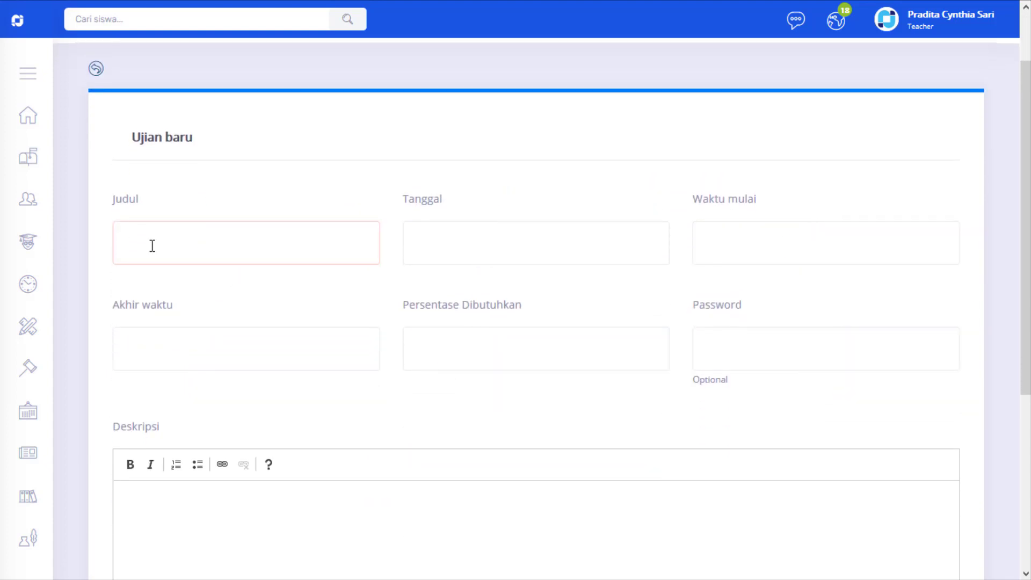
type("Ula")
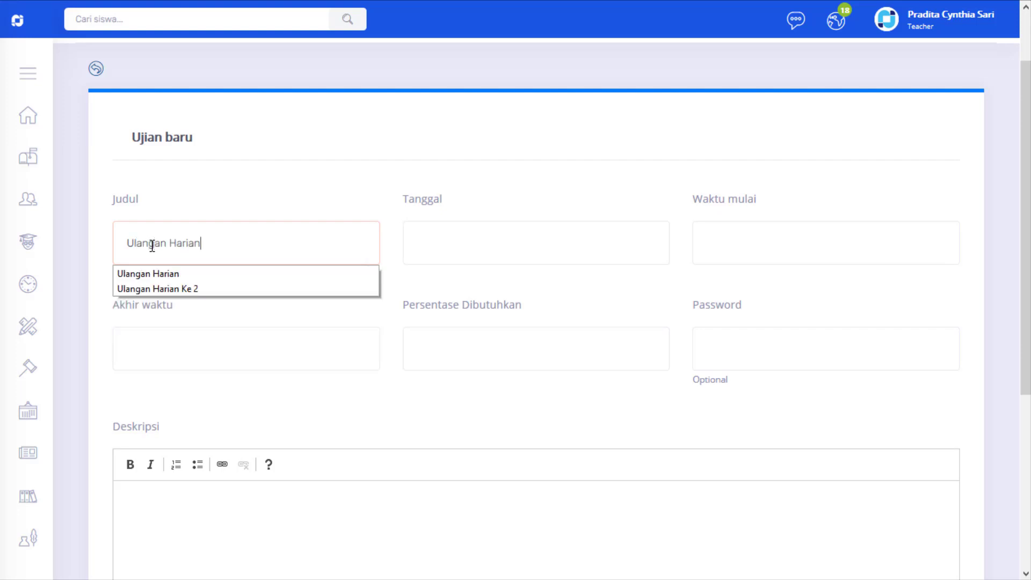
type("ngan Harian 3")
Step: Schedule the exam for 10/09/2020, with start time 08:00 and end time 09:30
left_click(418, 235)
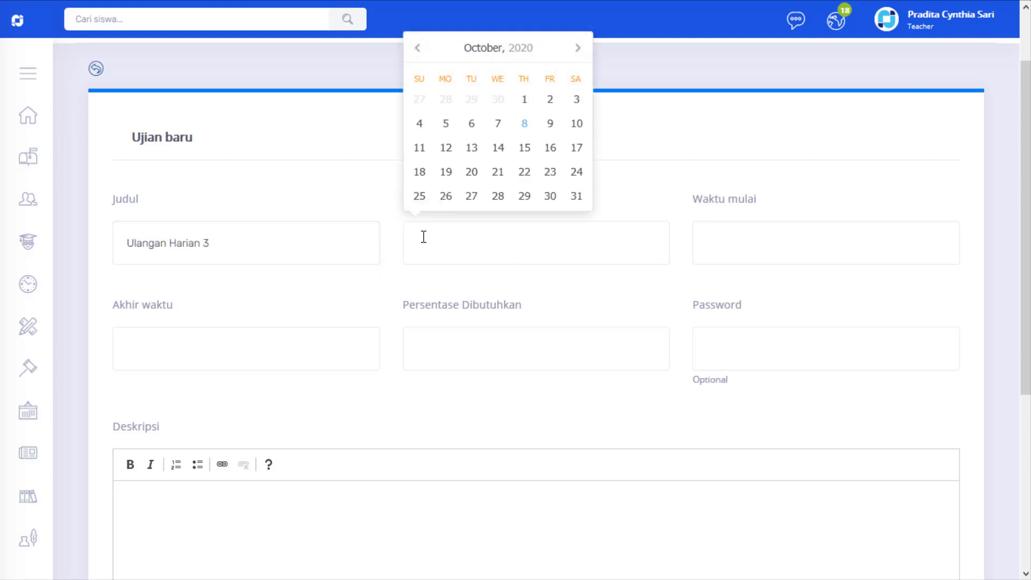
left_click(550, 125)
left_click(720, 248)
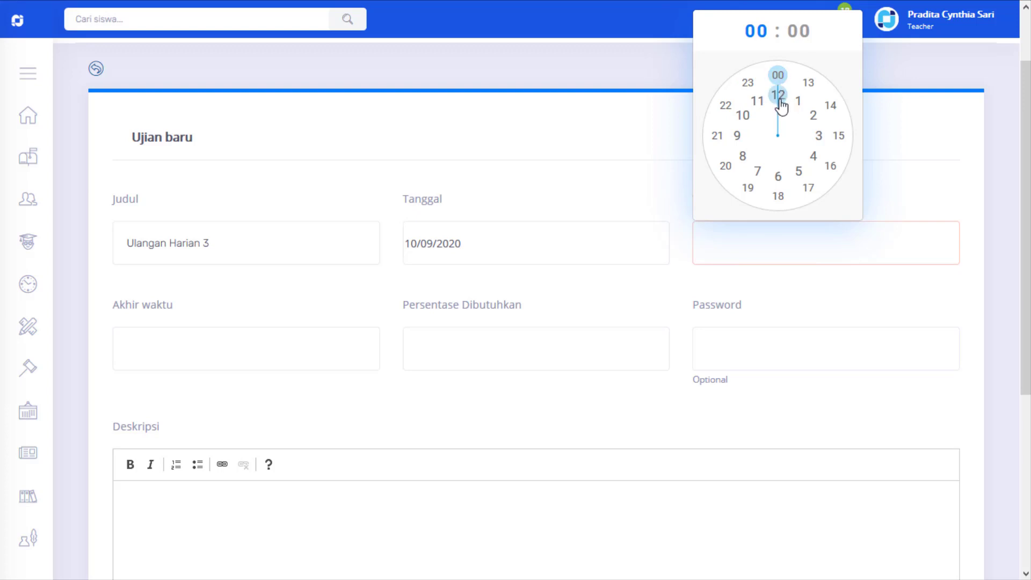
left_click(749, 164)
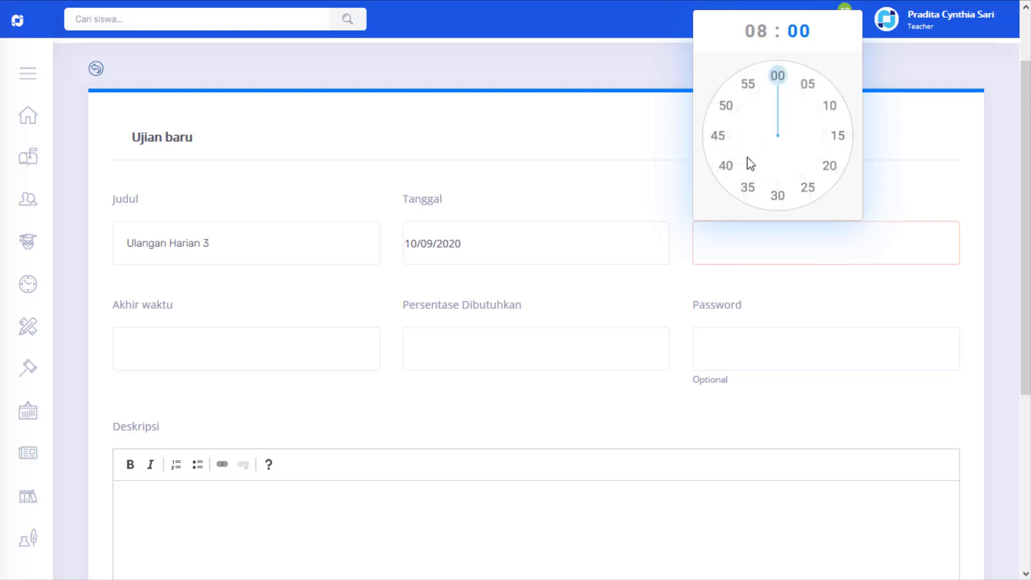
left_click(778, 77)
left_click(160, 358)
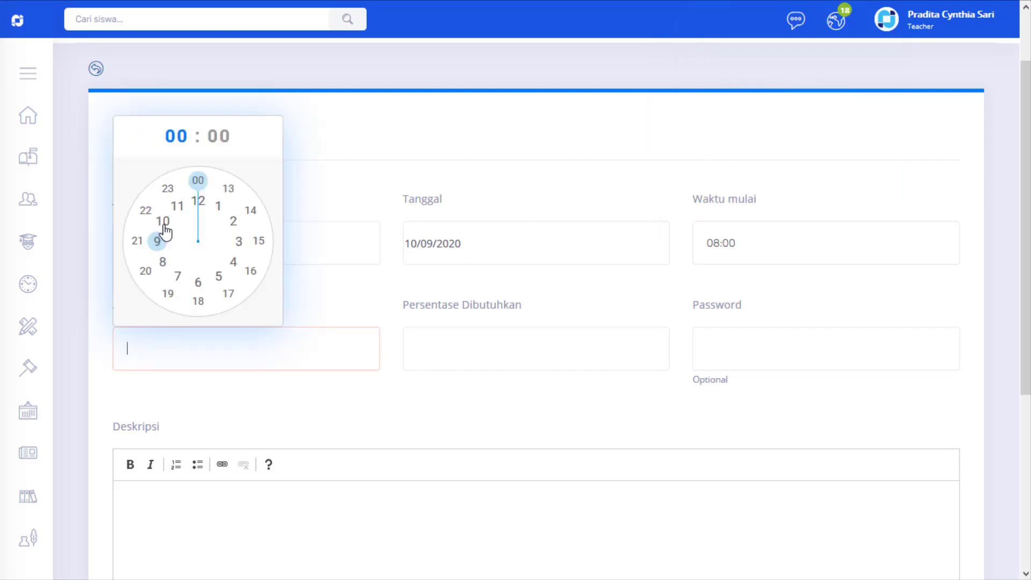
left_click(158, 239)
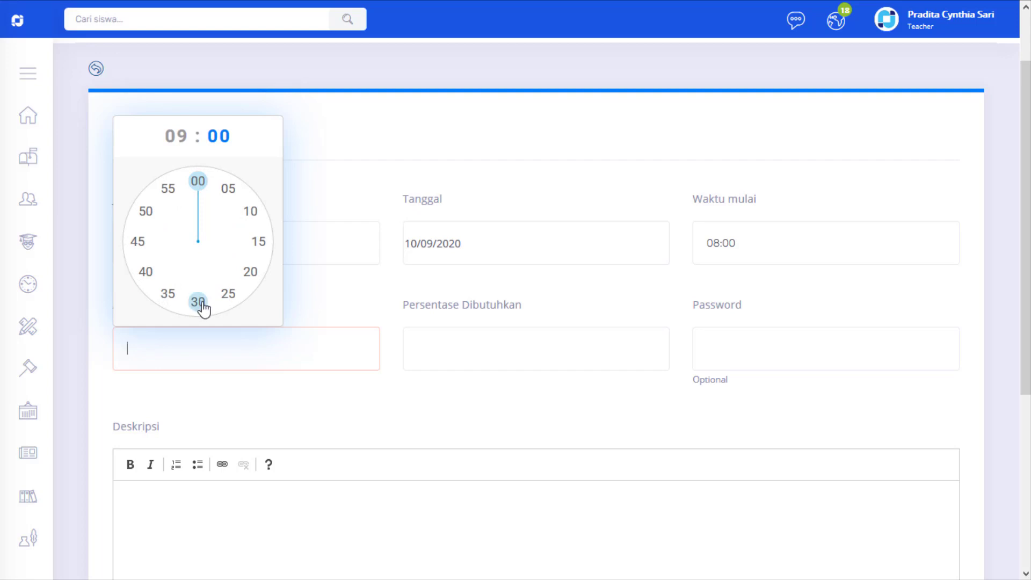
left_click(198, 302)
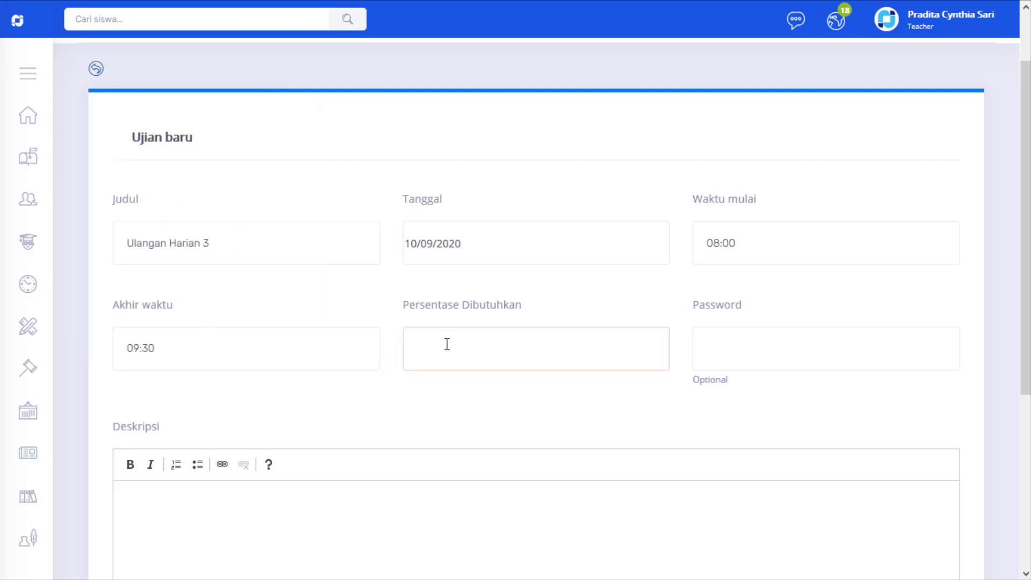
Step: Set the exam's required percentage to 70
type("7")
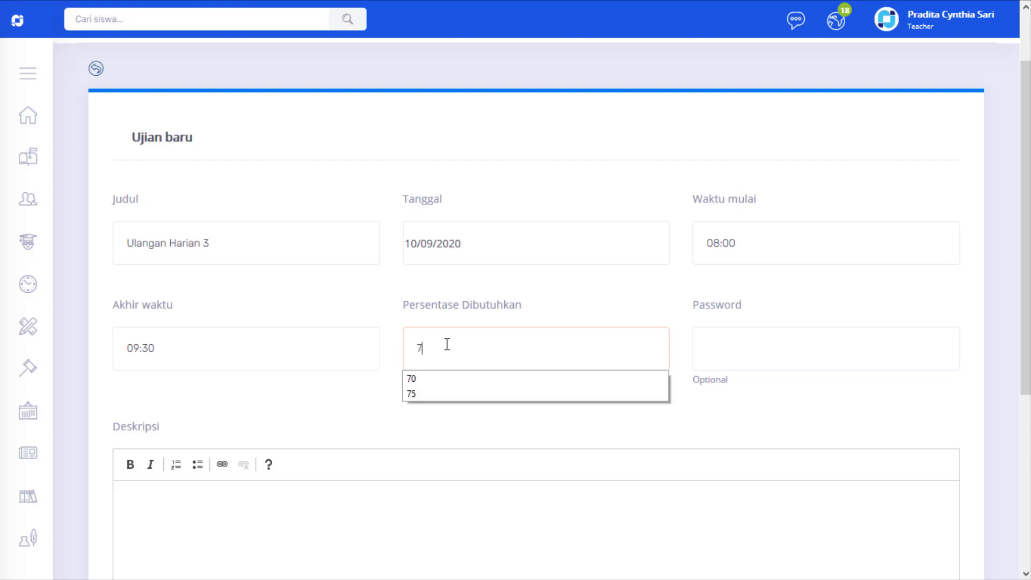
type("0")
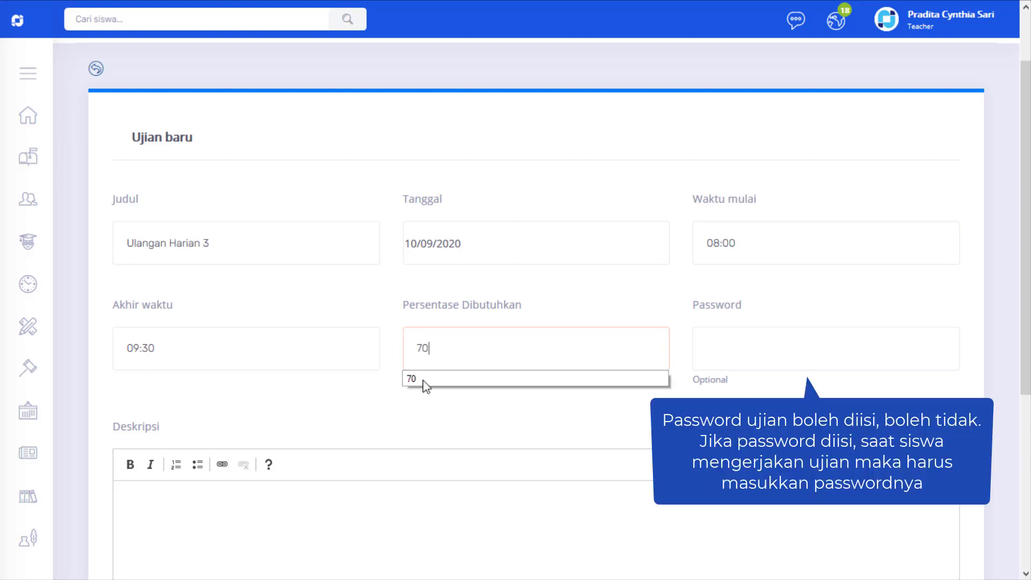
left_click(390, 424)
Step: Enter the exam description "Kerjakan ulangan ini dengan teliti." and save the exam
scroll(294, 461, "down", 4)
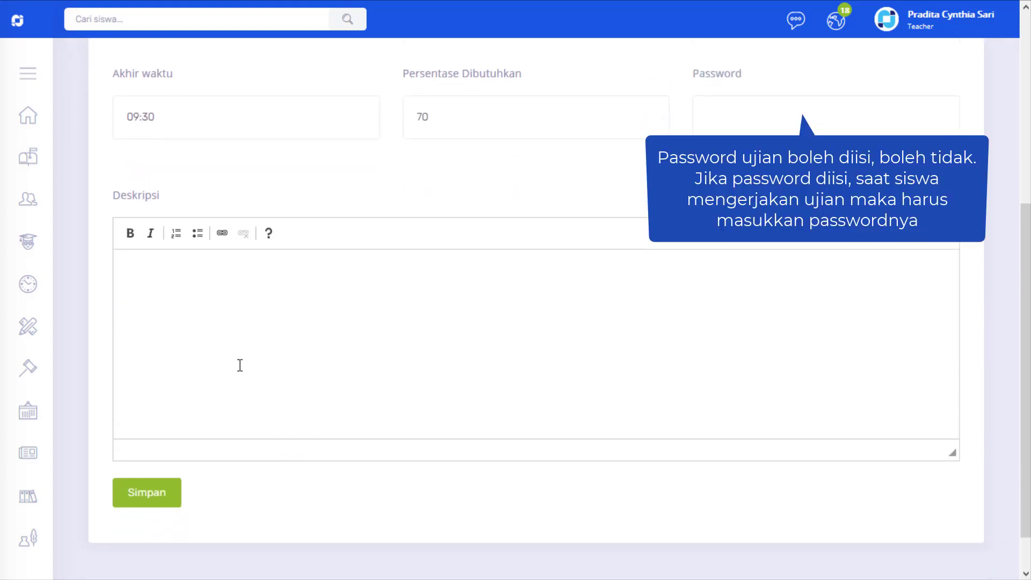
left_click(185, 291)
type("Kerjakan ulangan ini dengan teliti.")
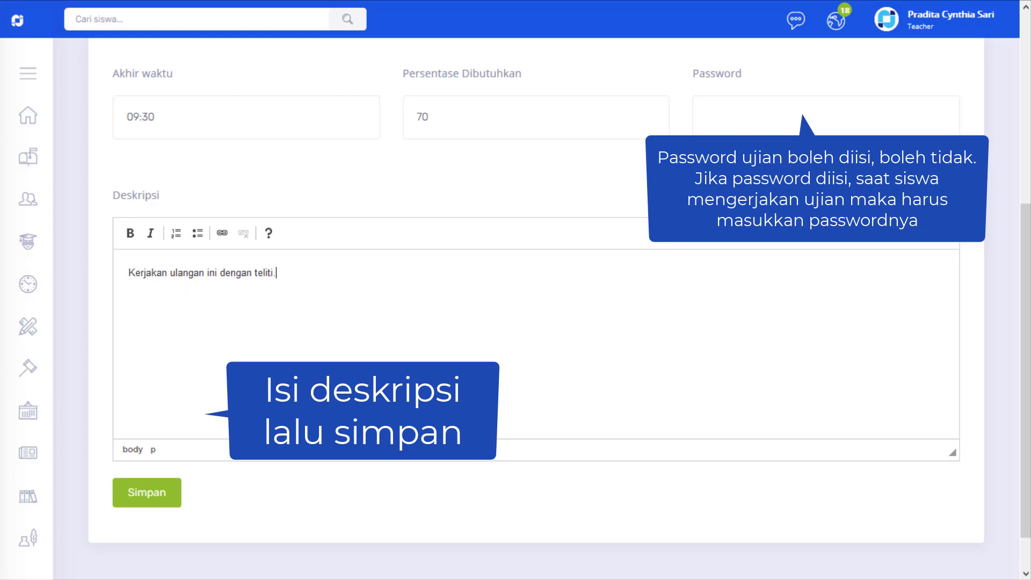
left_click(150, 499)
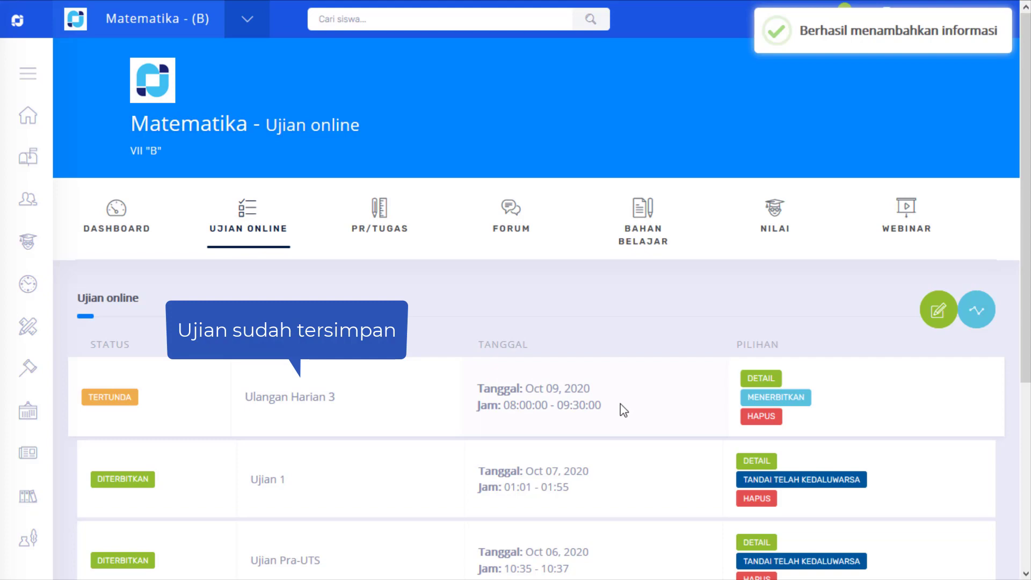
Step: Open the details of Ulangan Harian 3 and add a question of type Pilihan ganda
left_click(759, 379)
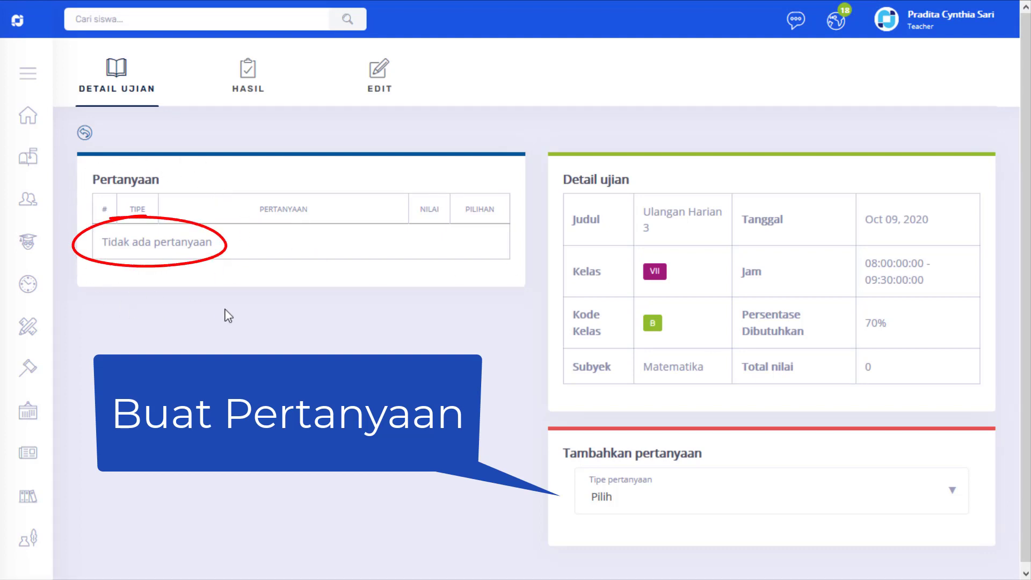
left_click(641, 501)
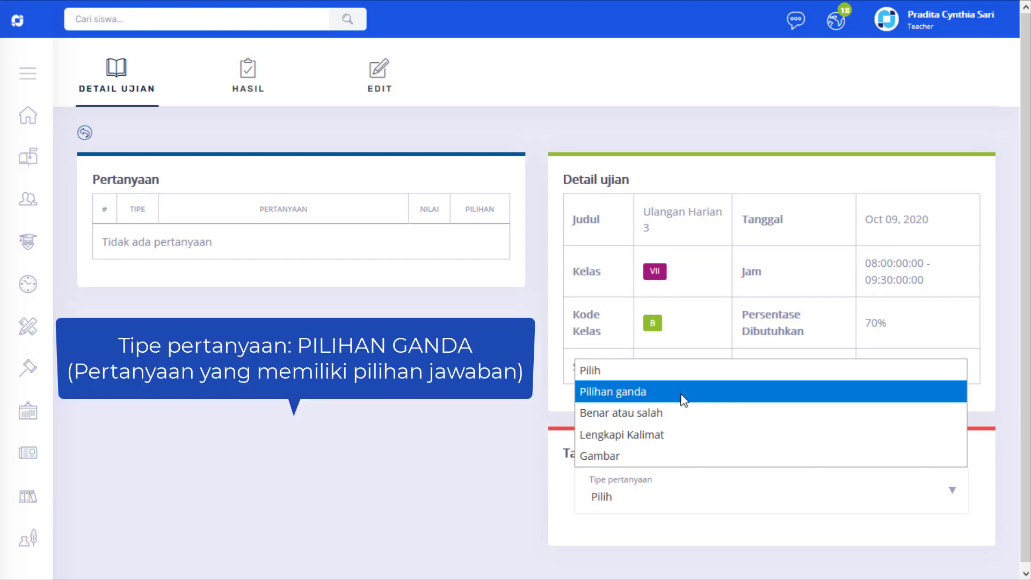
left_click(682, 395)
scroll(684, 405, "down", 3)
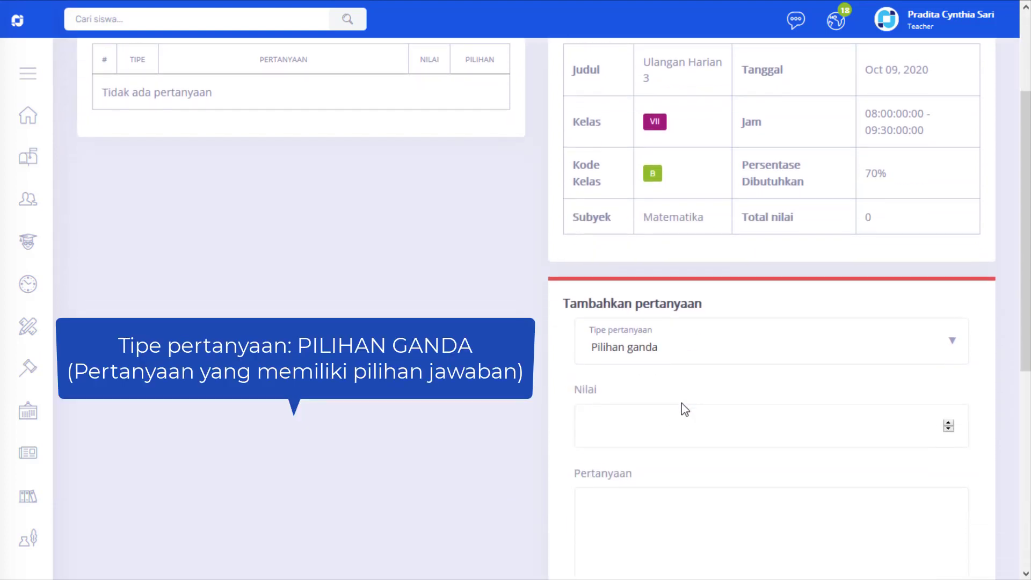
scroll(683, 403, "down", 4)
scroll(683, 403, "up", 1)
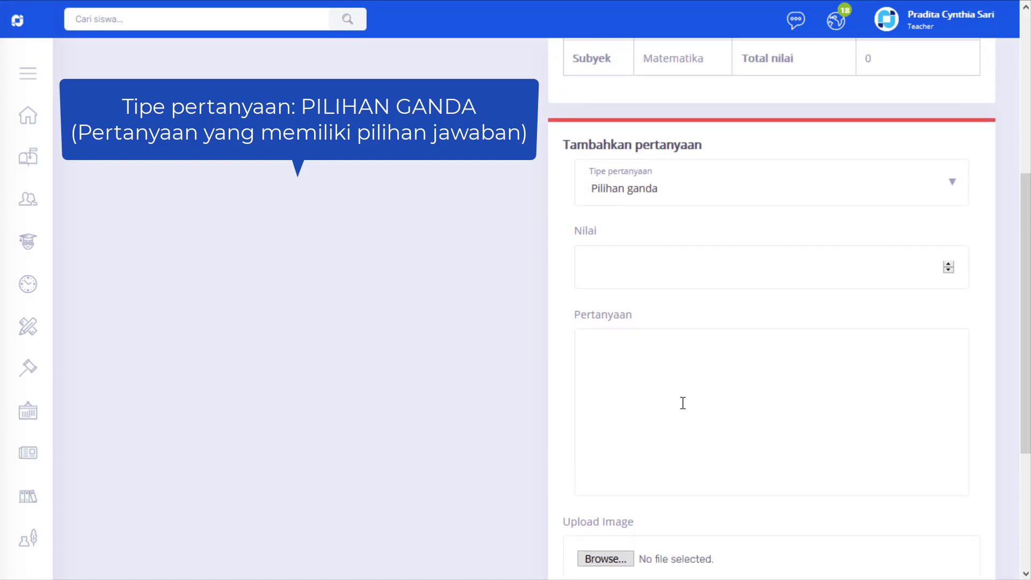
Step: Give the question a score of 25 and enter its text "Gambar dibawah ini merupakan gambar..."
left_click(633, 275)
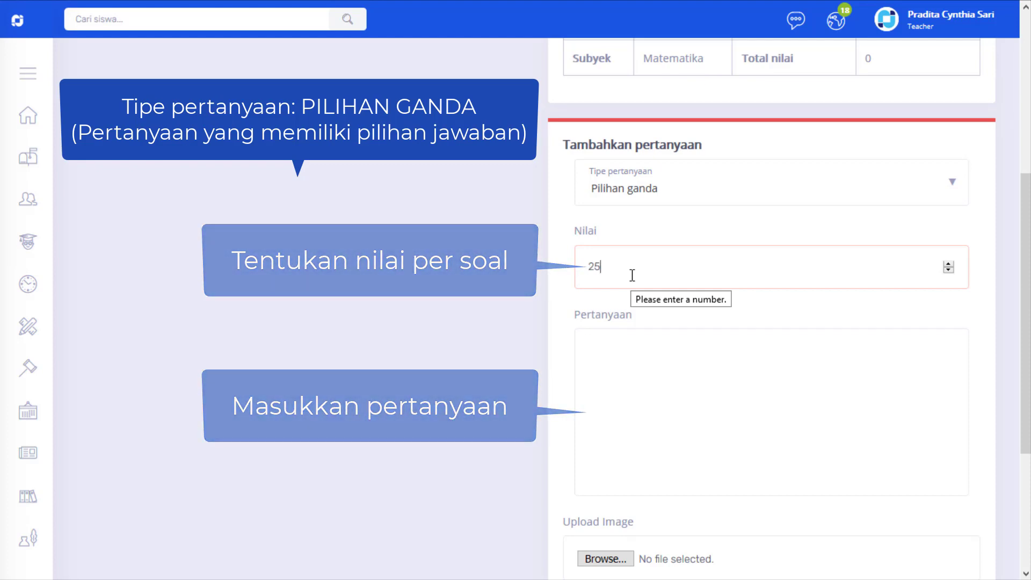
left_click(618, 361)
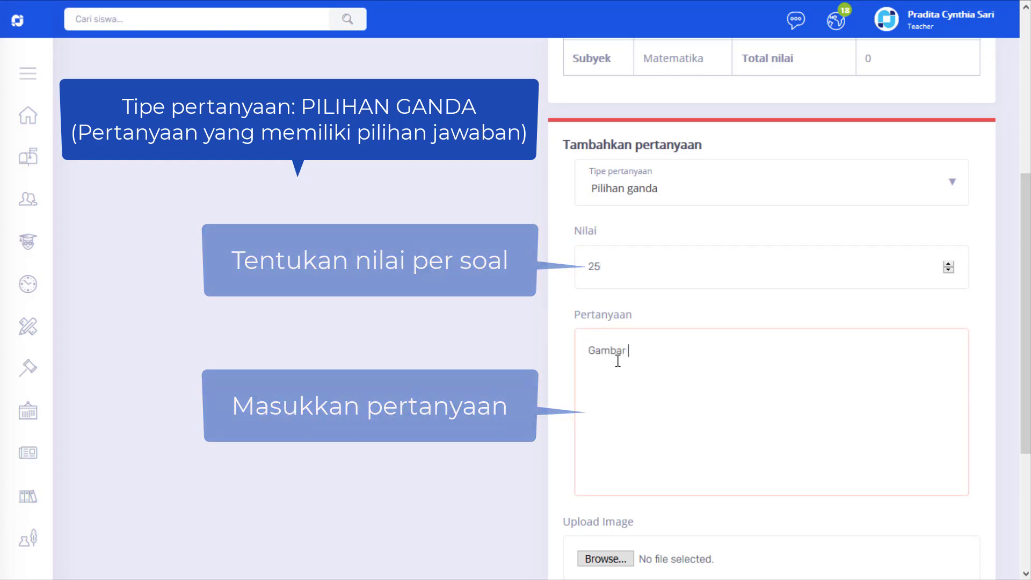
type("Gambar dibawah")
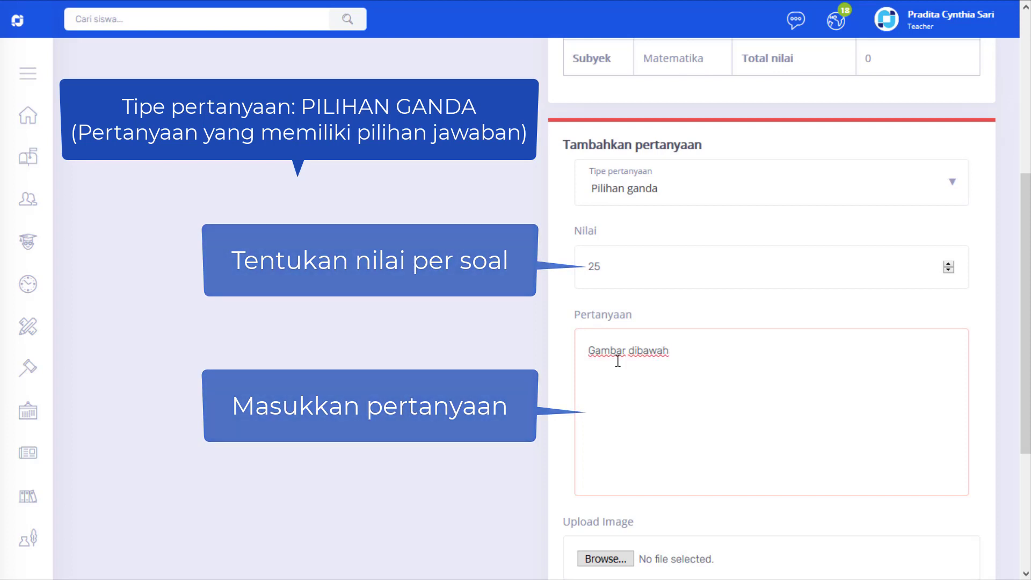
type(" ini merup")
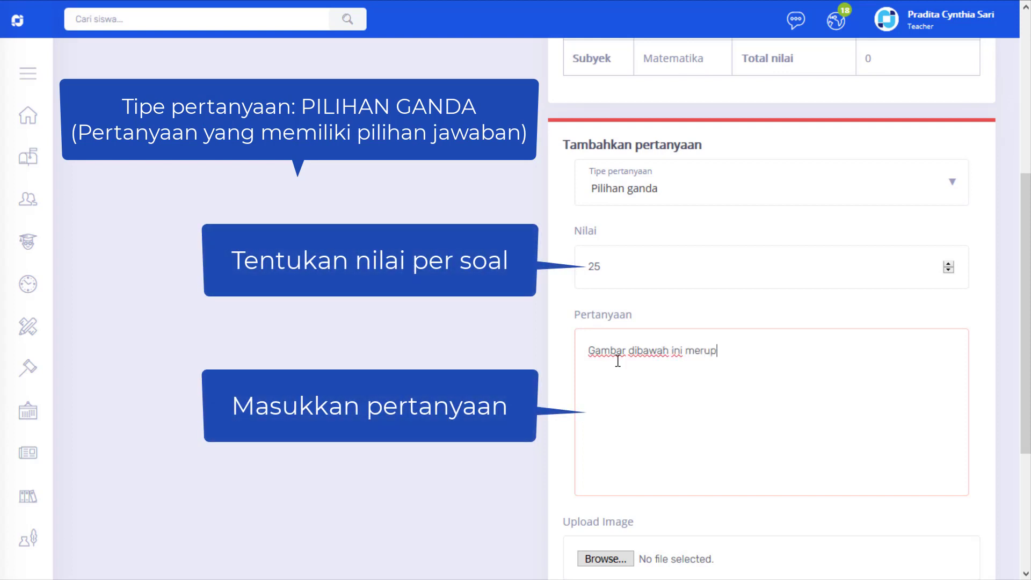
type("akan gambar")
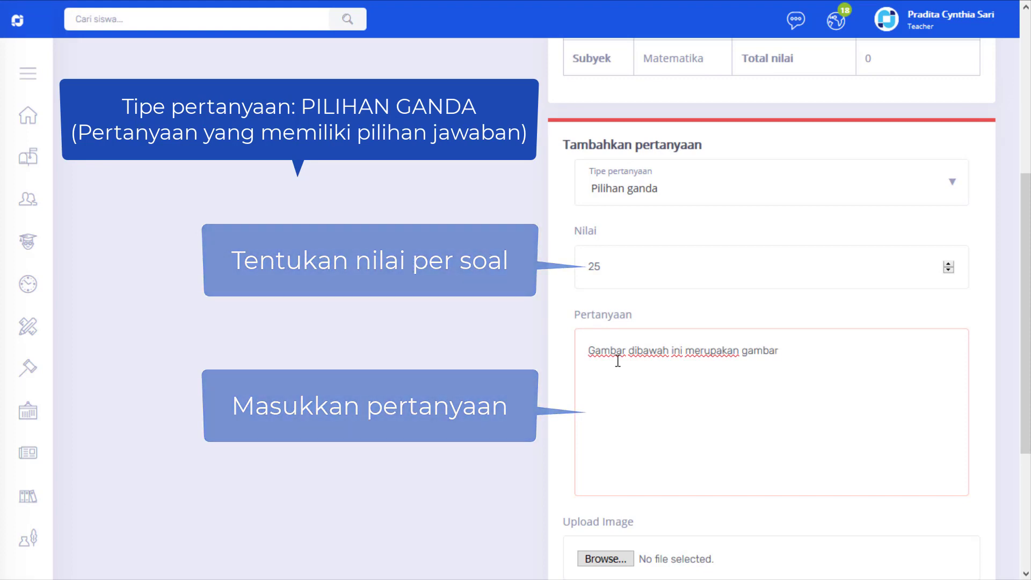
type("...")
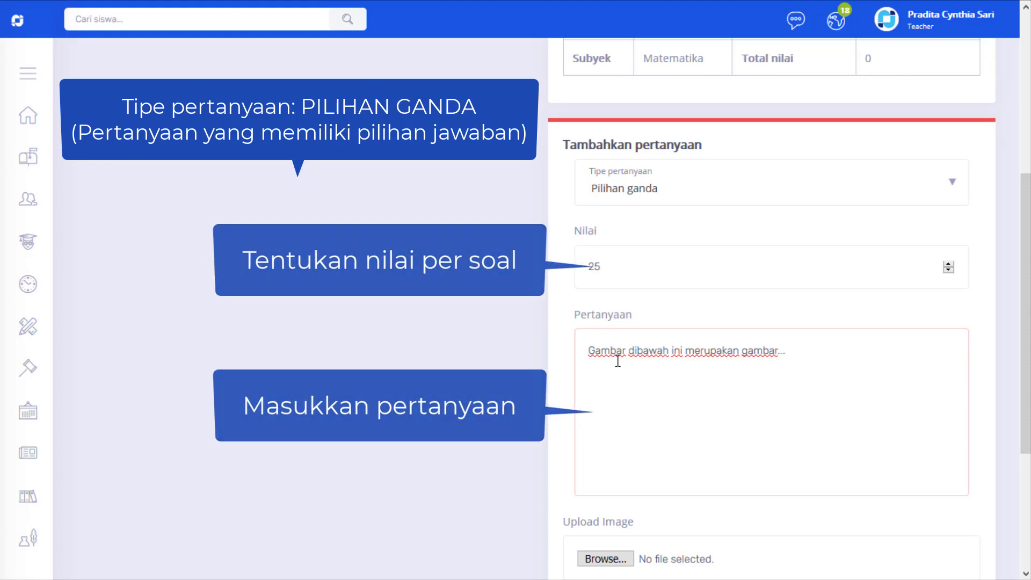
Step: Attach the image prismasegidelapan.jpg from the A_MTK folder to the question
scroll(620, 363, "down", 1)
scroll(622, 365, "down", 3)
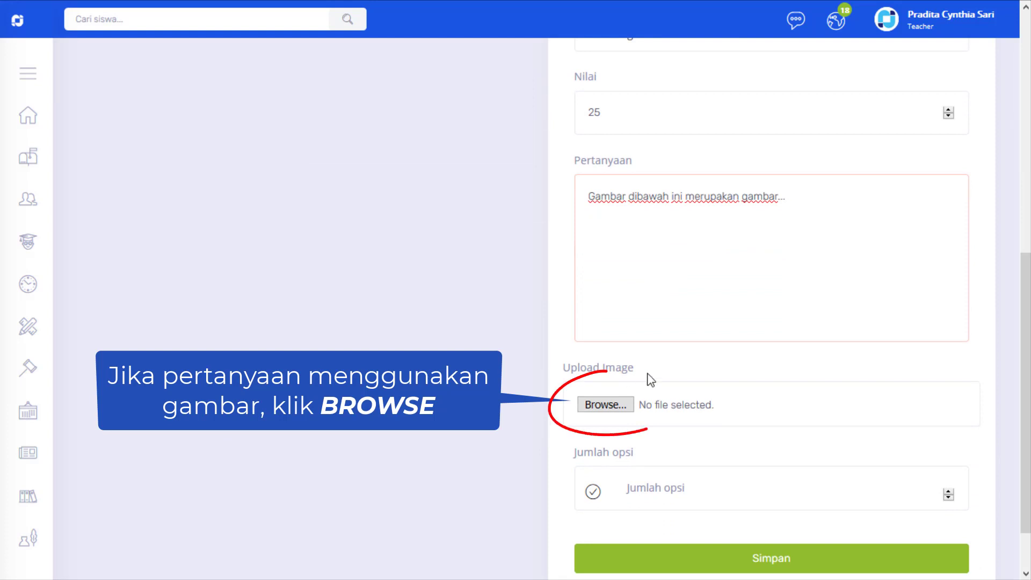
left_click(605, 406)
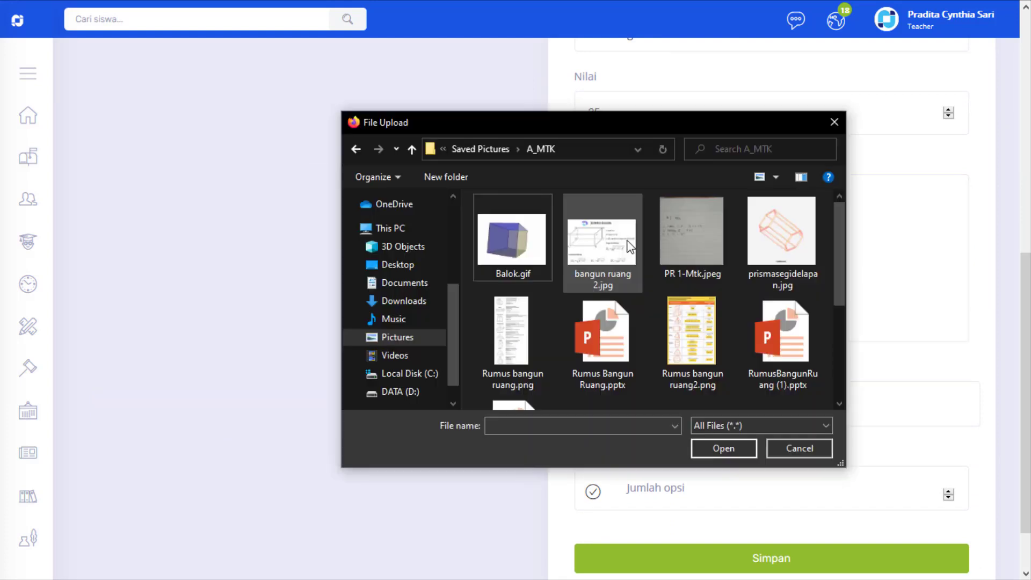
scroll(616, 368, "down", 3)
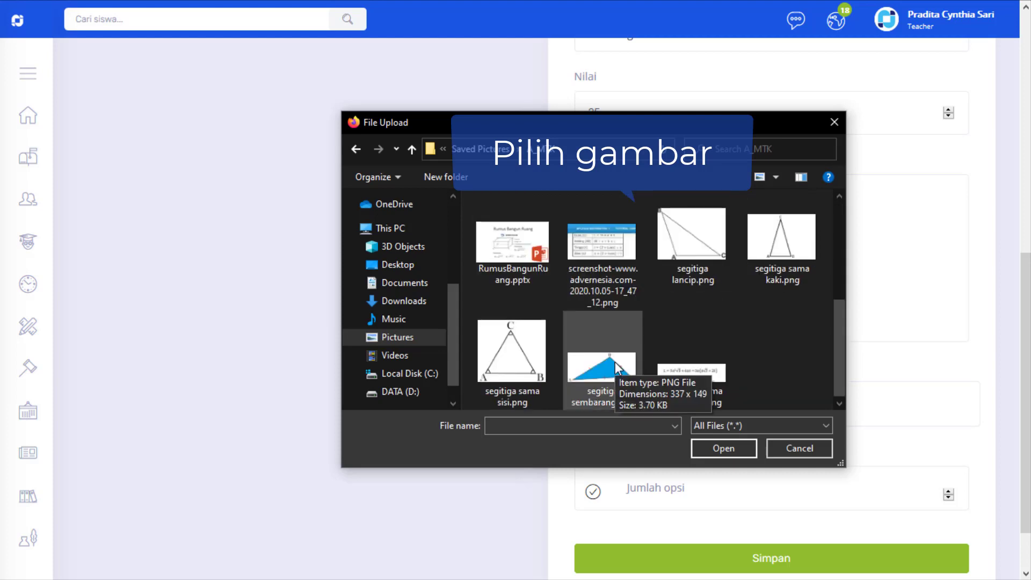
scroll(616, 367, "up", 1)
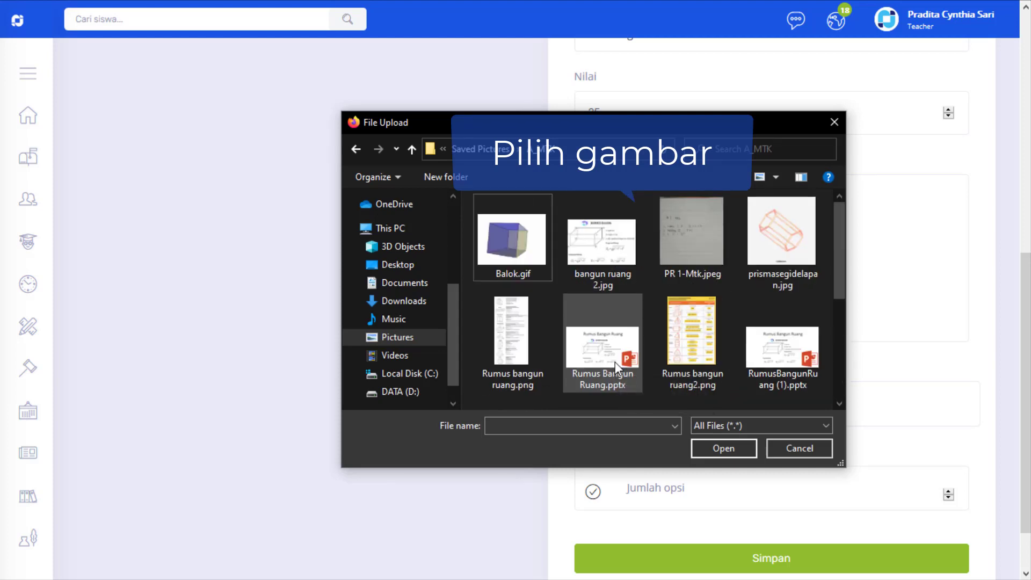
scroll(615, 368, "down", 1)
scroll(614, 362, "up", 2)
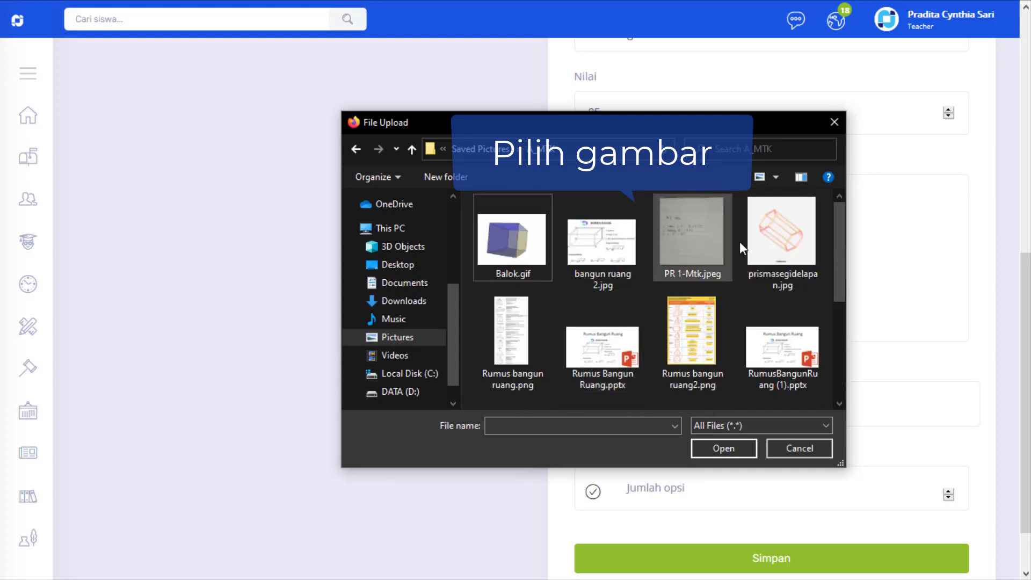
double_click(777, 224)
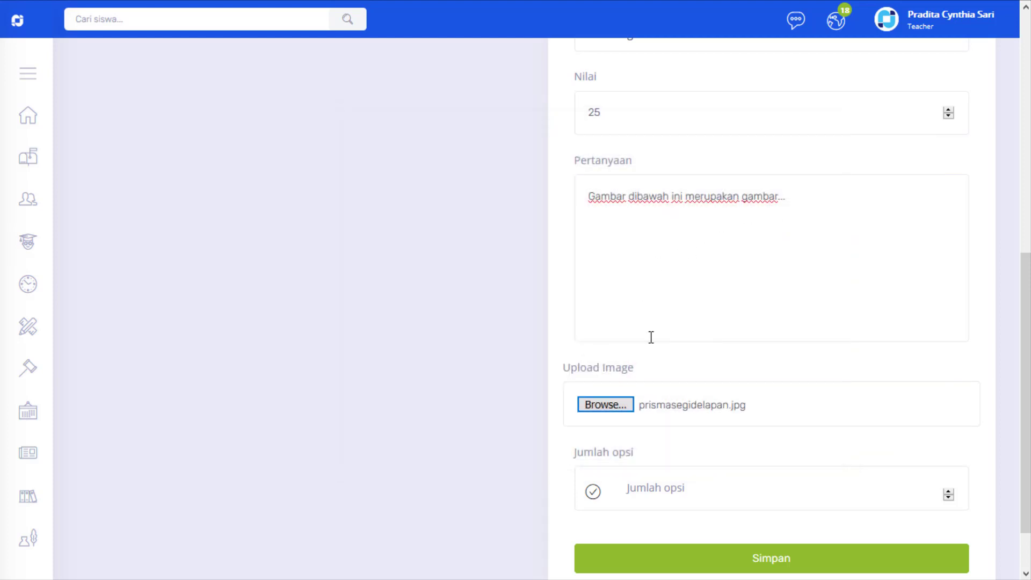
Step: Set the number of answer options to 3 and generate the option fields
left_click(647, 494)
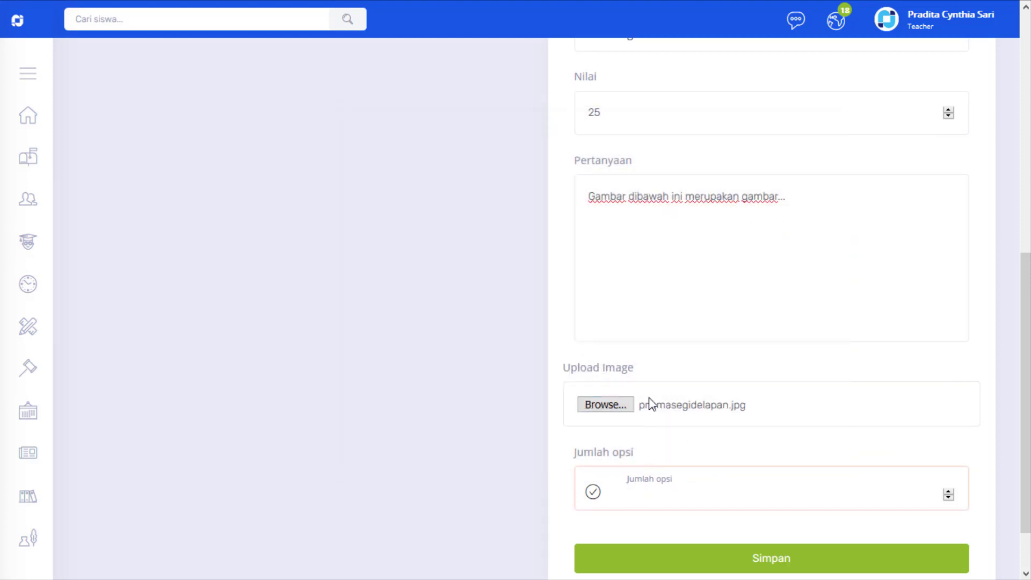
scroll(651, 404, "down", 2)
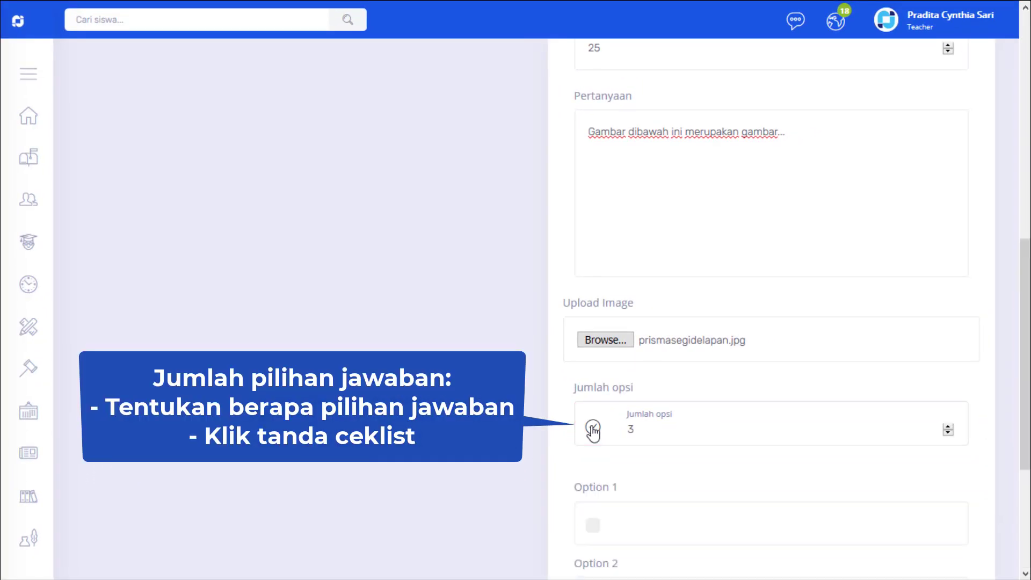
left_click(593, 430)
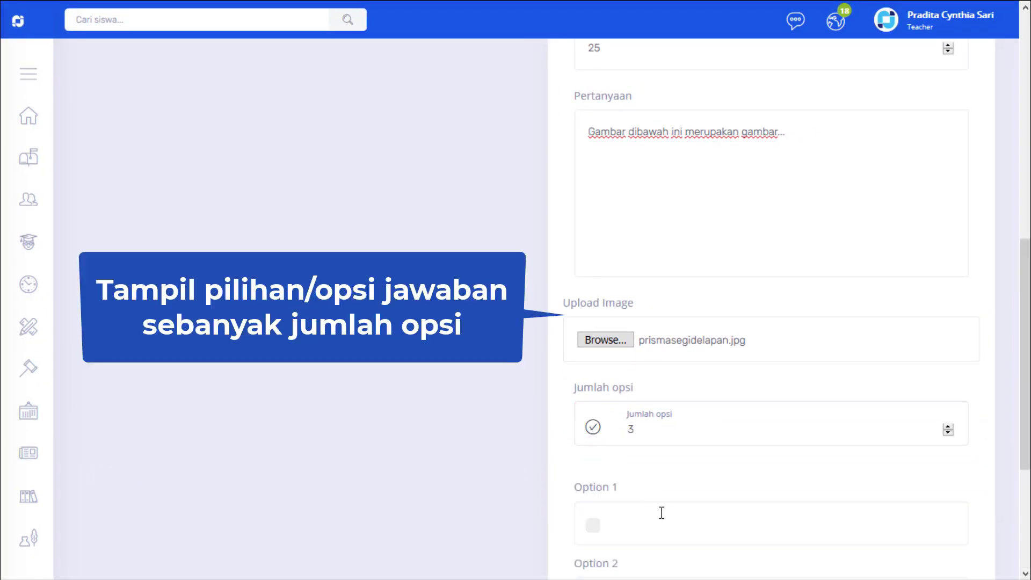
Step: Fill in the three answer options: "Segitiga", "Prisma" and "Lingkaran"
scroll(647, 519, "down", 4)
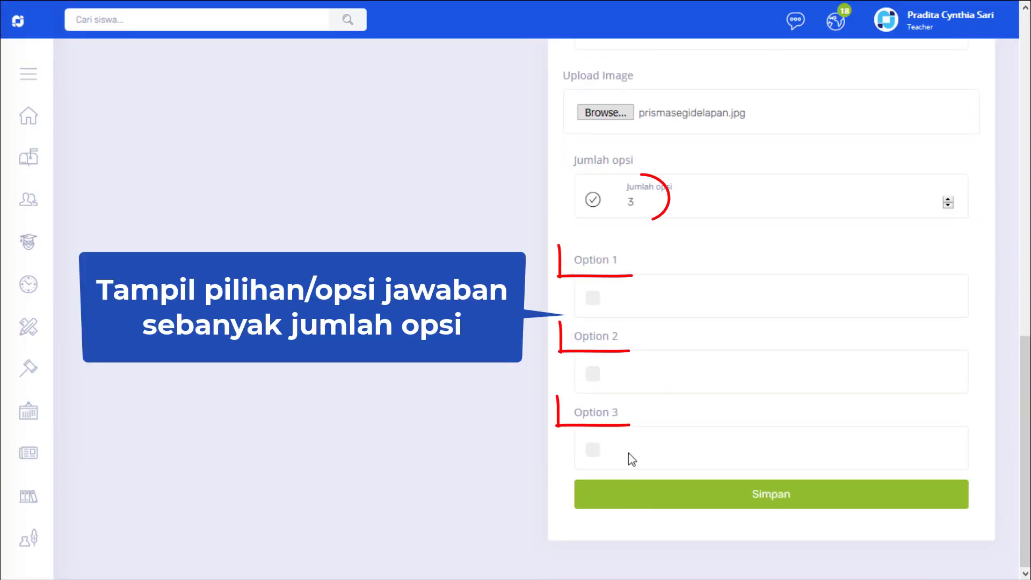
left_click(623, 302)
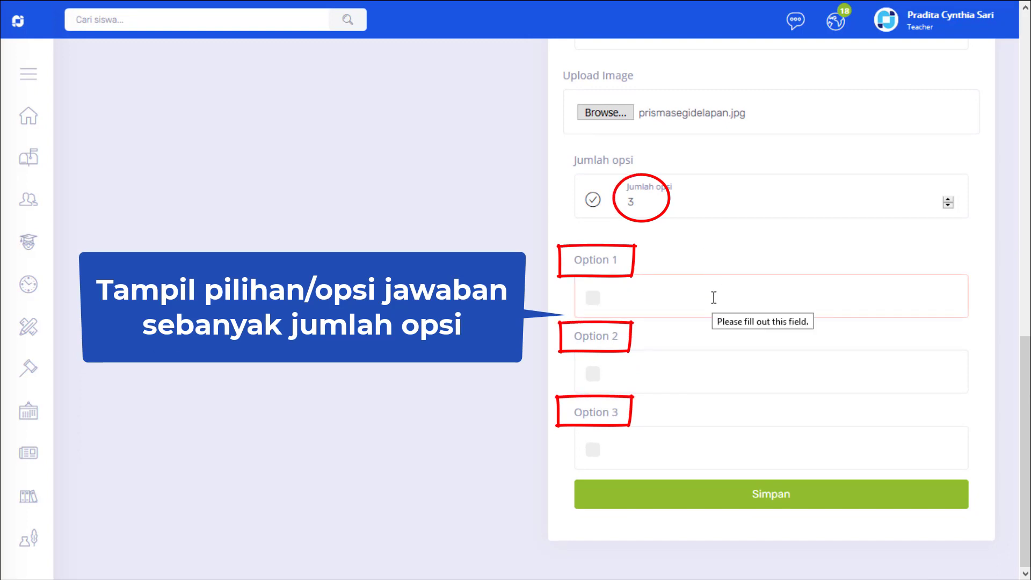
type("Segitiga")
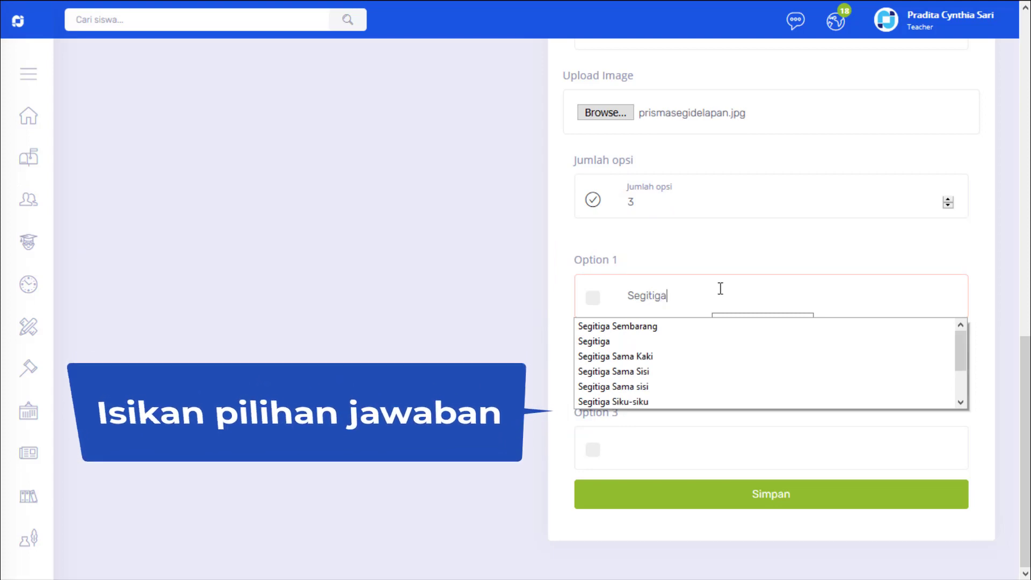
key("Escape")
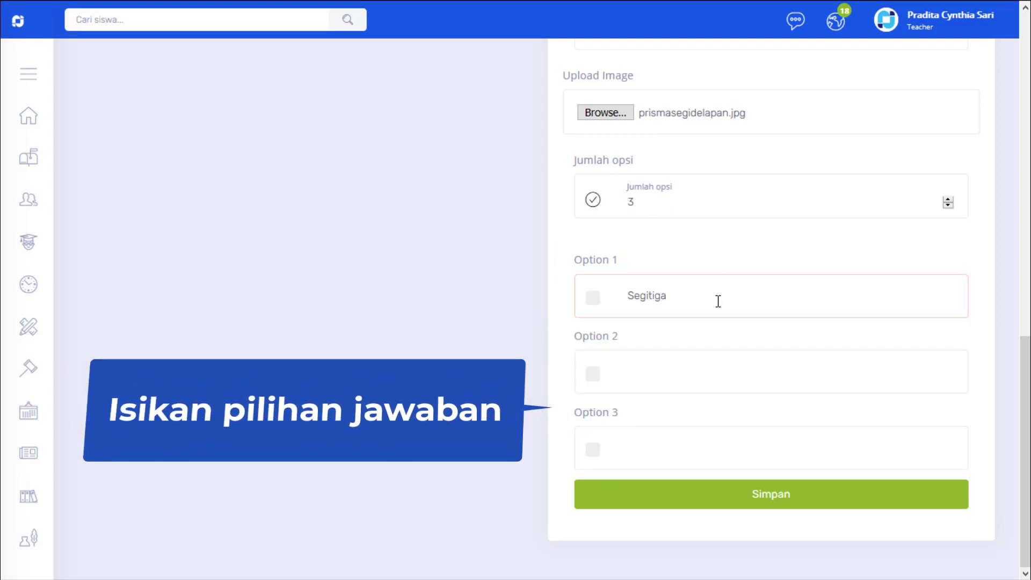
left_click(640, 373)
type("Prisma")
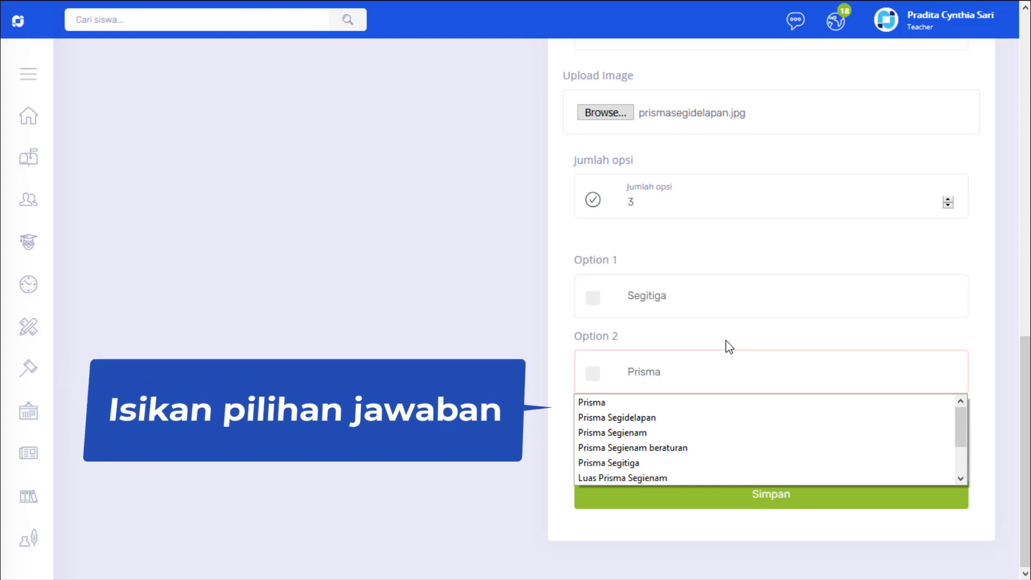
key("Escape")
left_click(660, 446)
type("L")
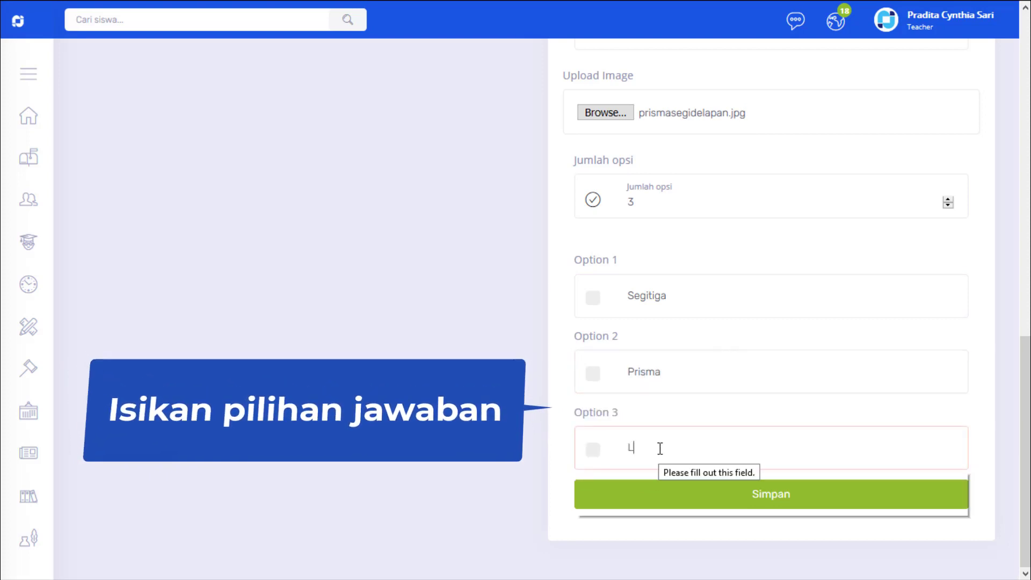
type("ingkaran")
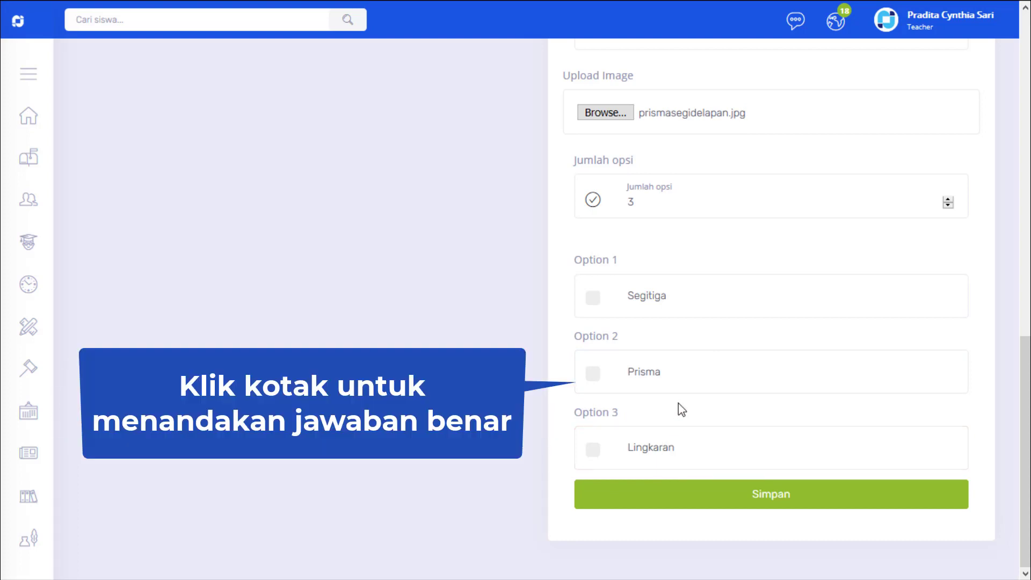
Step: Mark Prisma as the correct answer and save the multiple-choice question
left_click(595, 376)
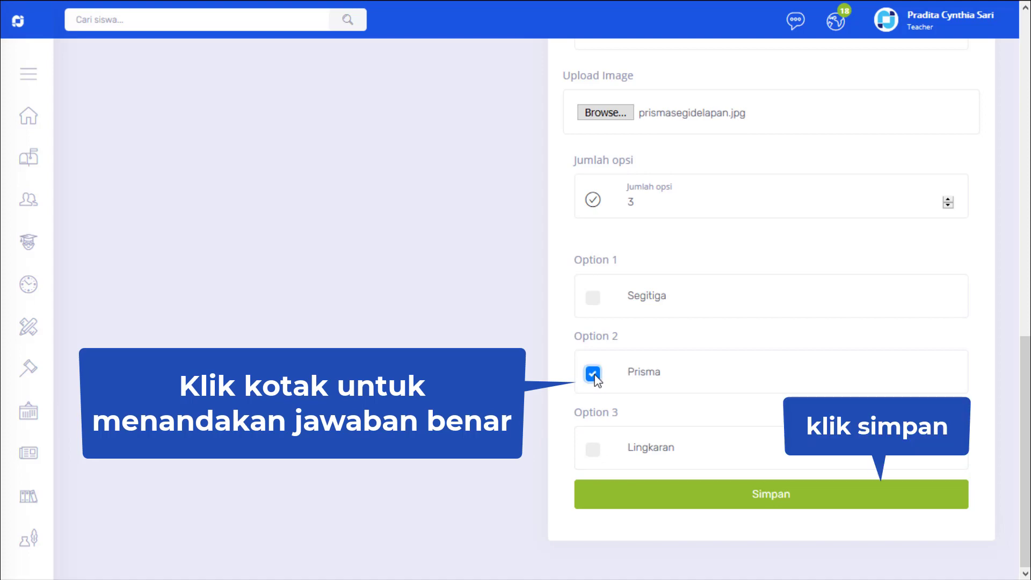
left_click(760, 502)
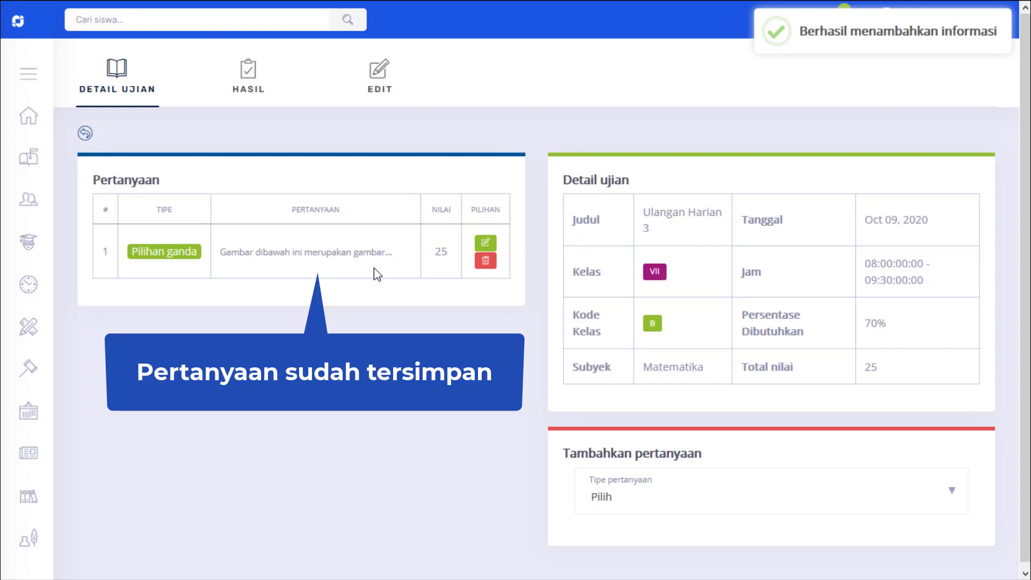
Step: Add a question of type Benar atau salah and give it a score of 25
left_click(665, 497)
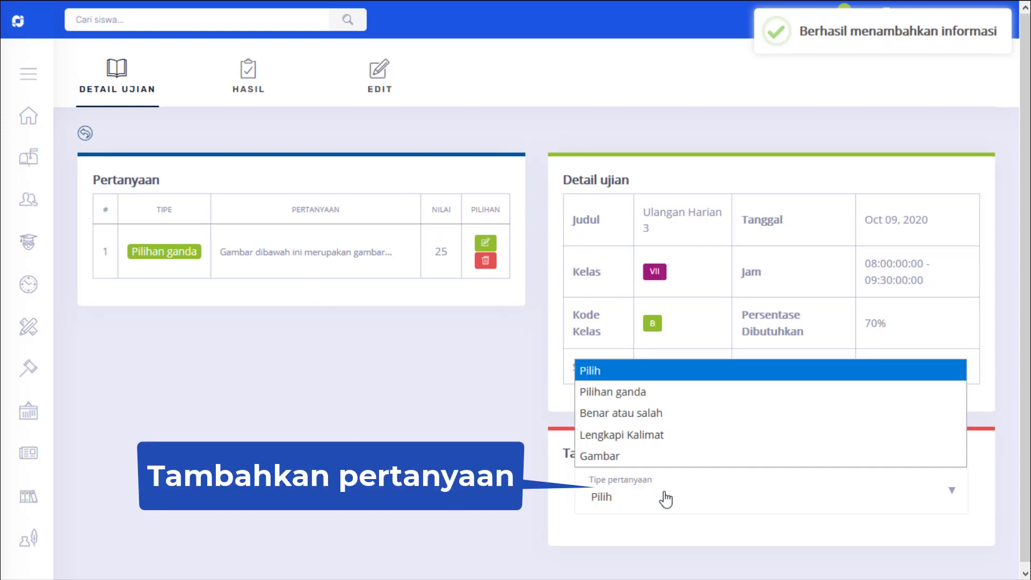
left_click(663, 415)
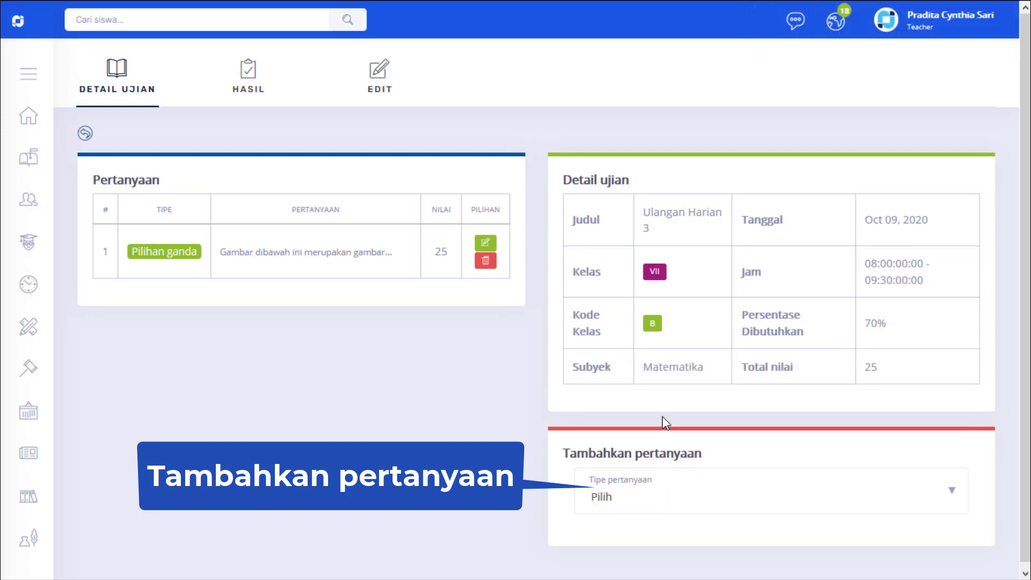
scroll(662, 417, "down", 6)
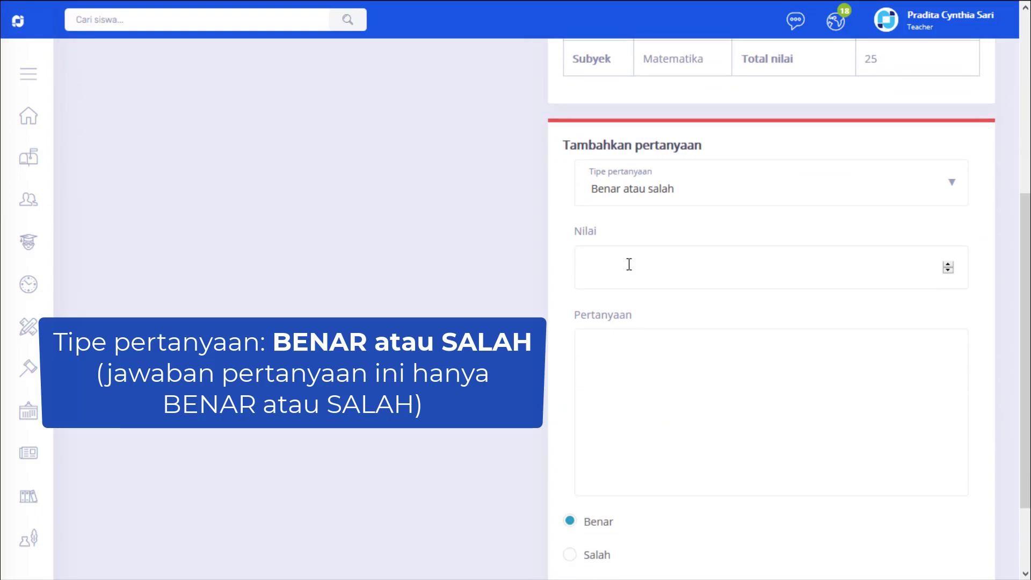
left_click(629, 264)
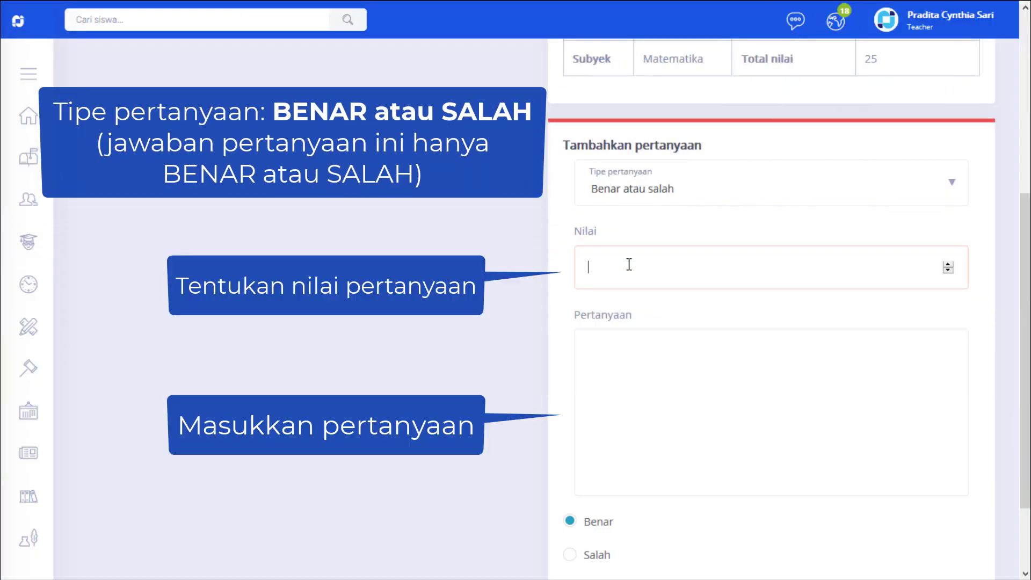
type("25")
Step: Enter the true-or-false question text "Segitiga memiliki 4 sisi."
left_click(649, 363)
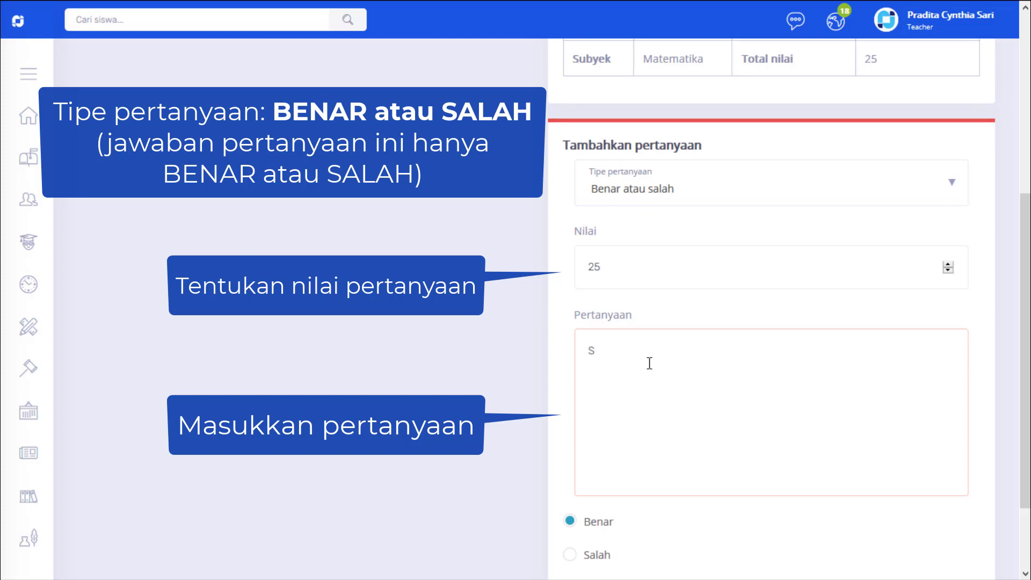
type("Segitiga memiliki 4 sisi.")
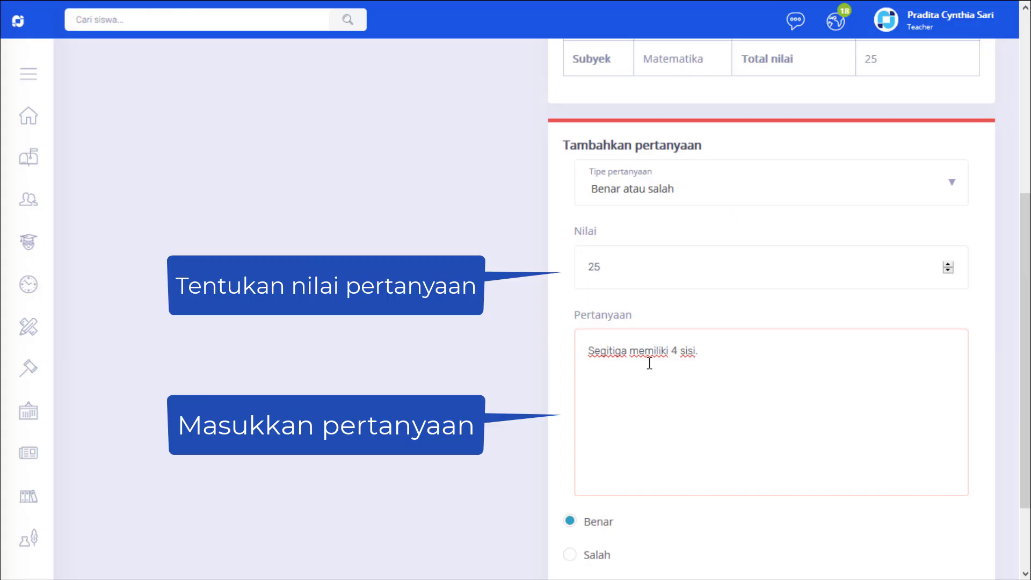
Step: Set Salah as the correct answer and save the true-or-false question
scroll(651, 363, "down", 1)
scroll(650, 363, "down", 2)
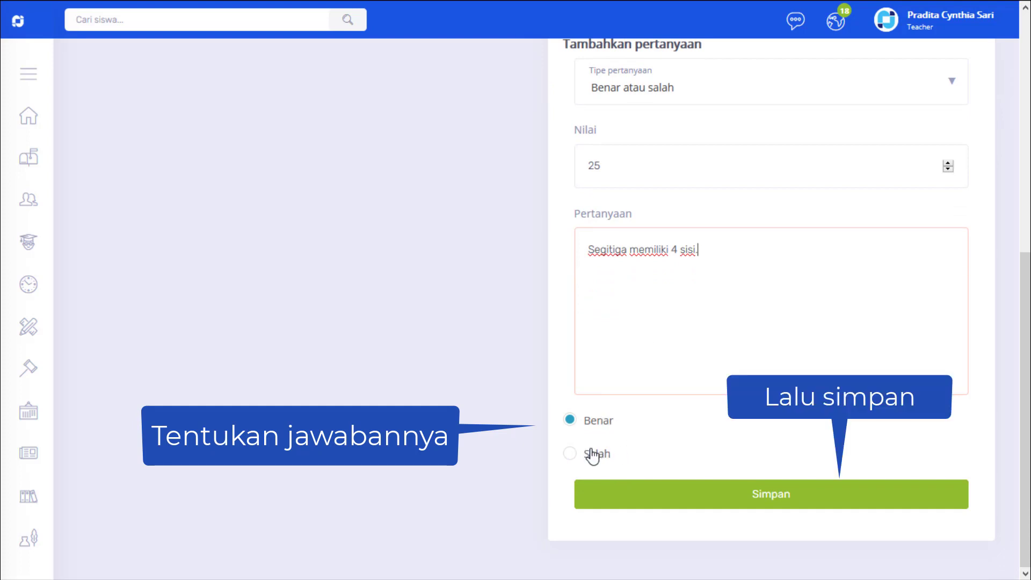
left_click(570, 457)
left_click(763, 498)
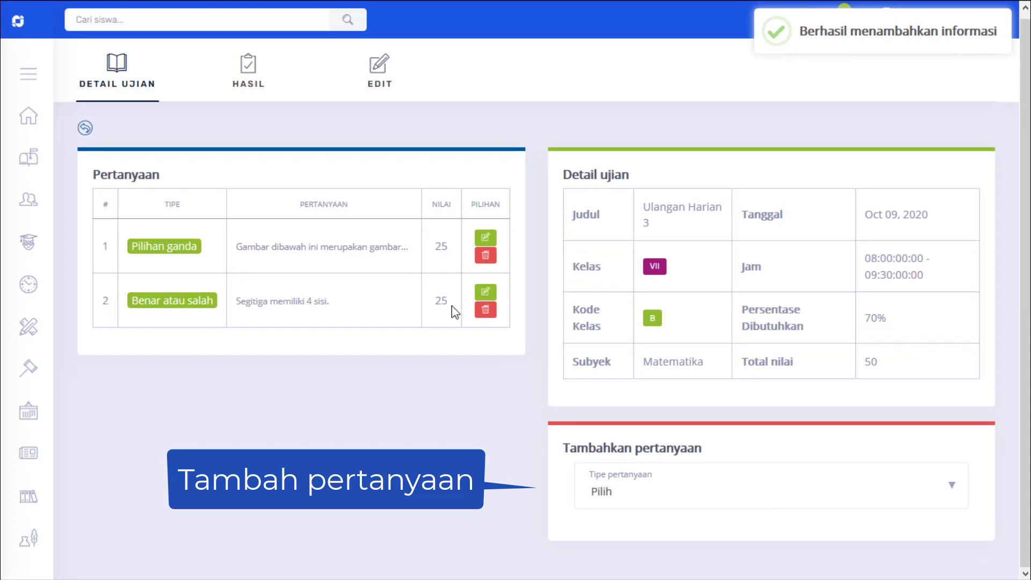
Step: Add a question of type Lengkapi Kalimat and give it a score of 25
left_click(720, 490)
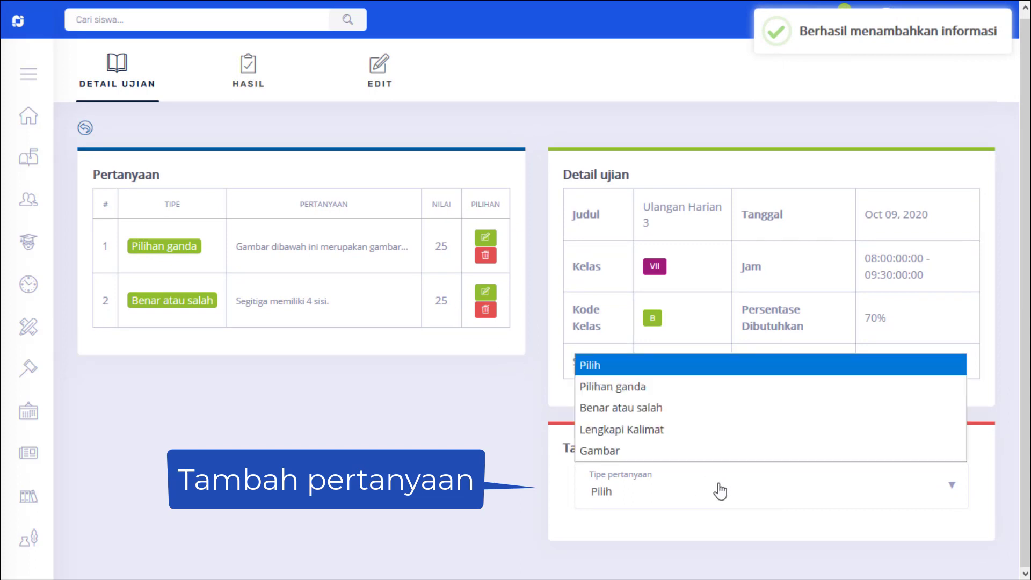
left_click(690, 432)
scroll(689, 434, "down", 6)
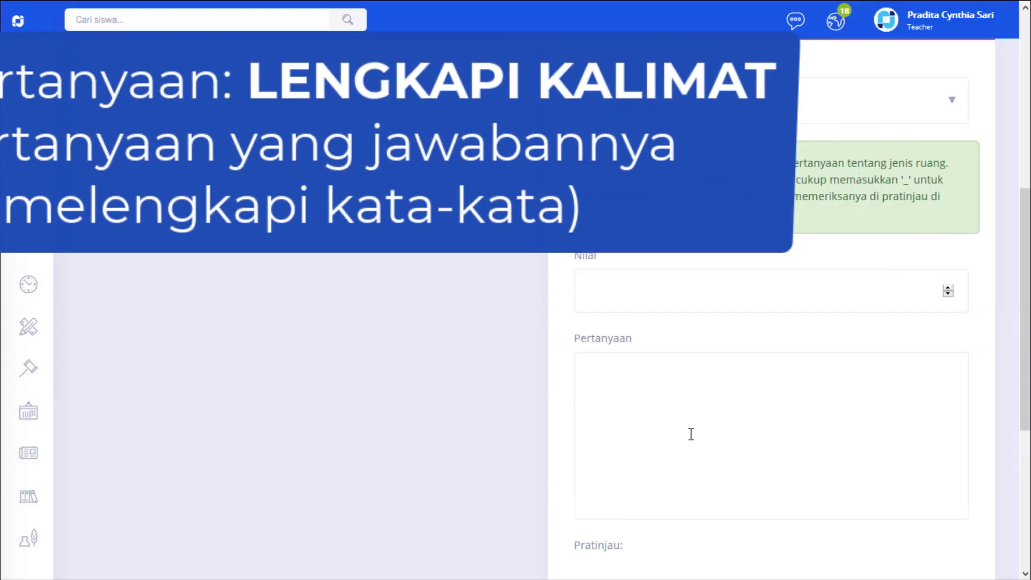
left_click(655, 288)
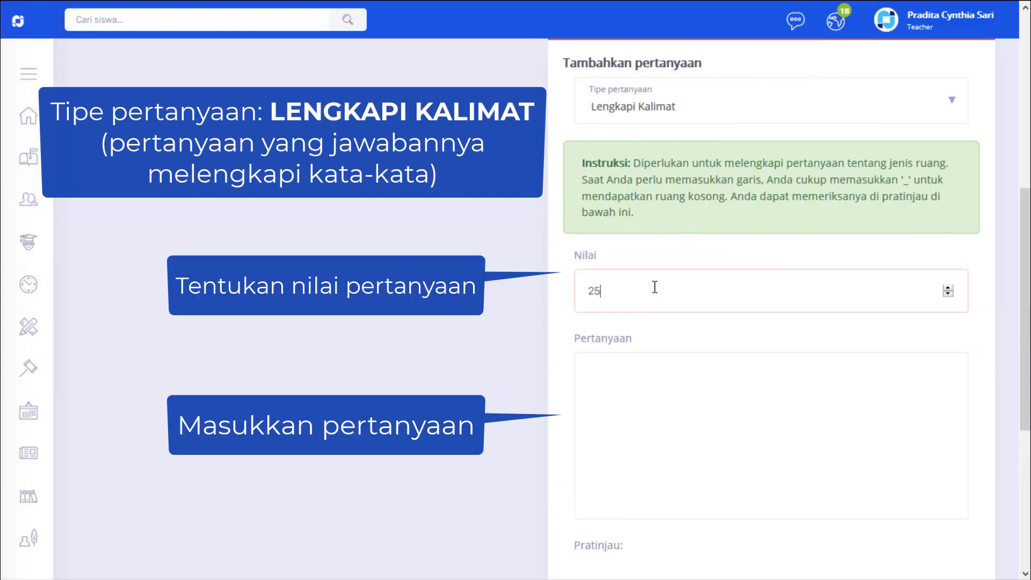
Step: Enter the fill-in question text "panjang x lebar x tinggi merupakan rumus __ persegi"
left_click(643, 396)
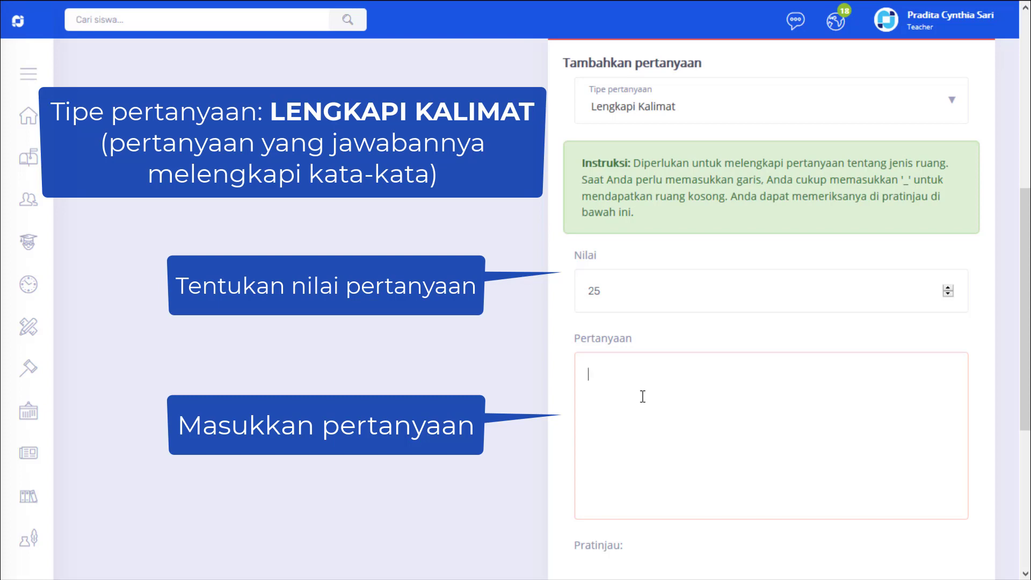
type("panjang x")
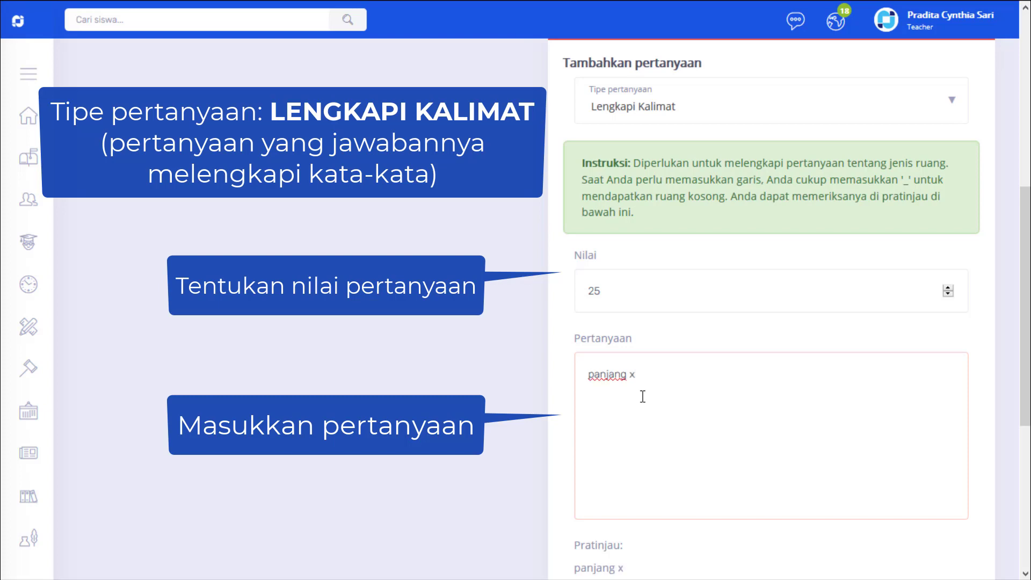
type(" lebar x tinggi")
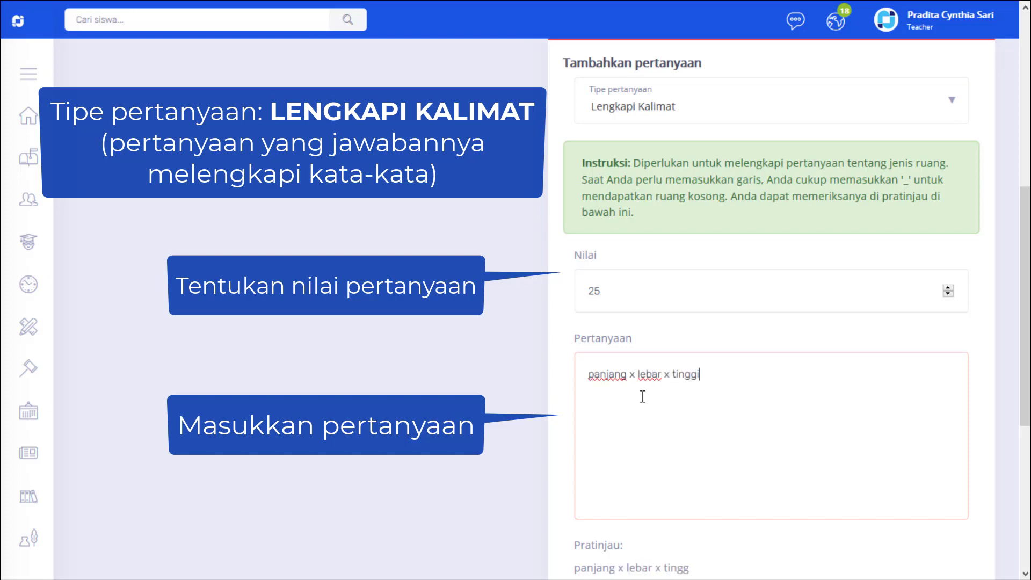
type(" meruak")
key("BackSpace")
key("BackSpace")
type("pakan")
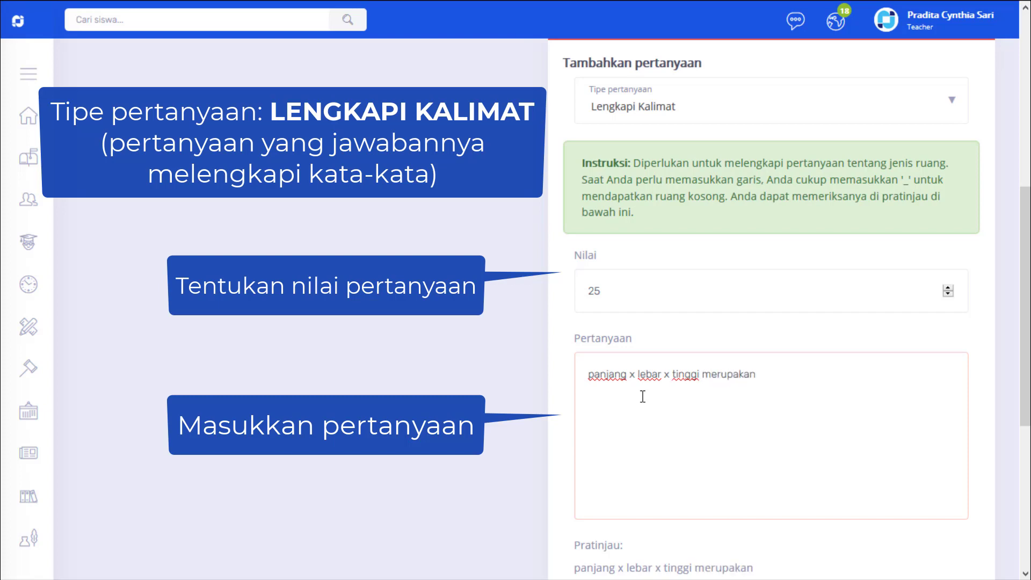
type(" rumus")
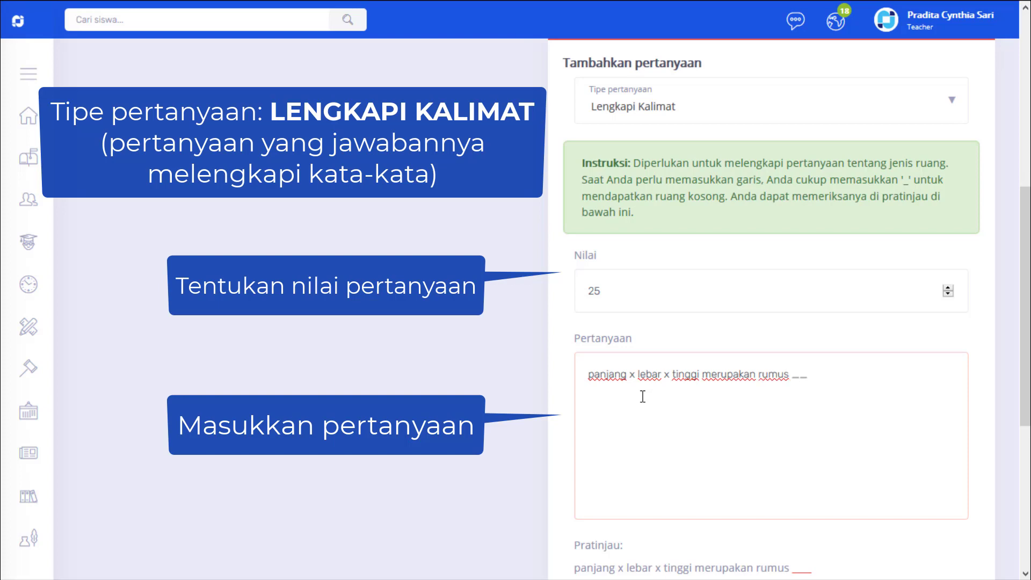
type(" __ persegi")
scroll(825, 408, "down", 5)
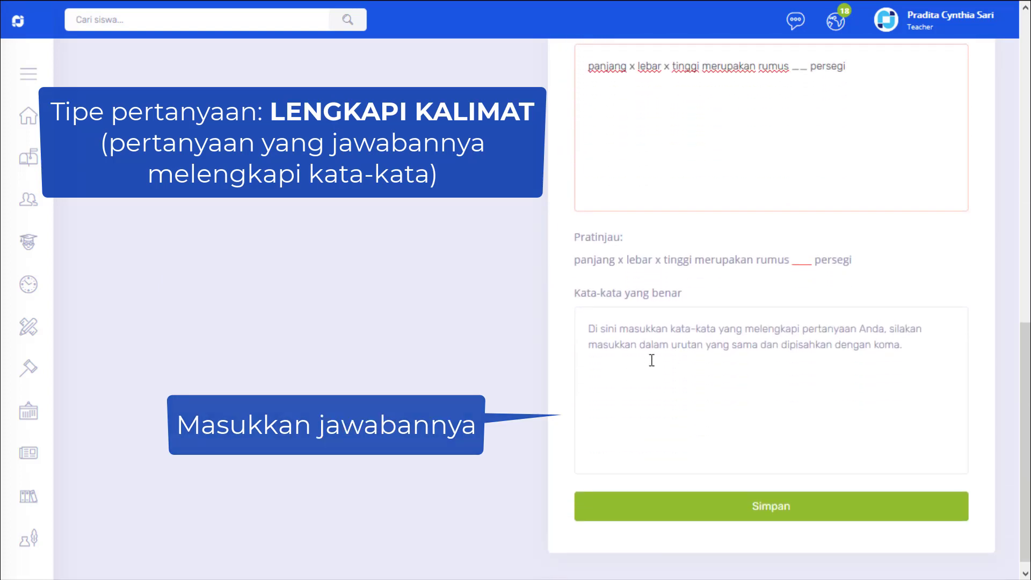
Step: Enter "volume" as the correct word for the fill-in question and save the question
left_click(602, 331)
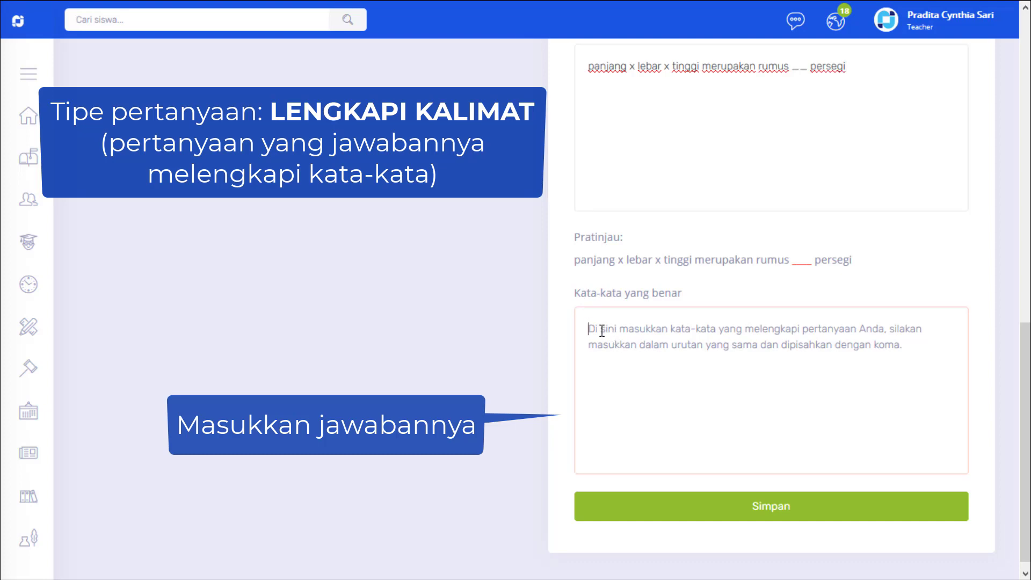
type("volume")
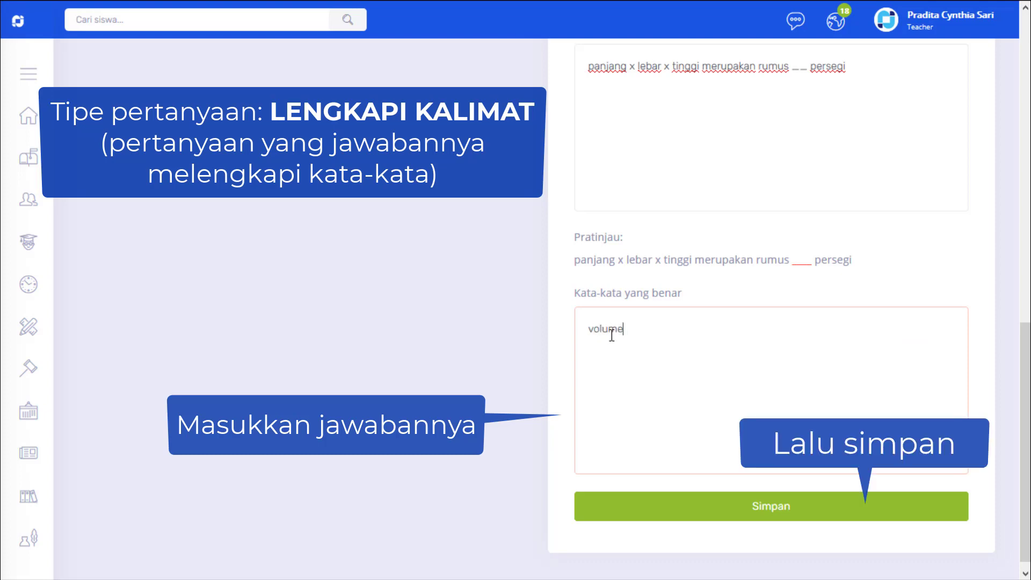
left_click(777, 512)
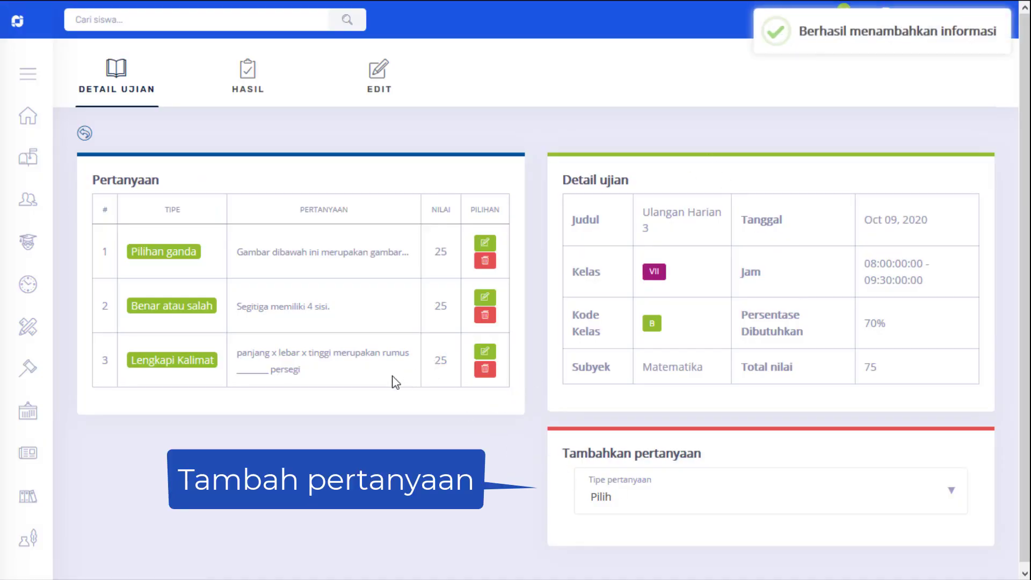
Step: Add a question of type Gambar and give it a score of 25
left_click(719, 497)
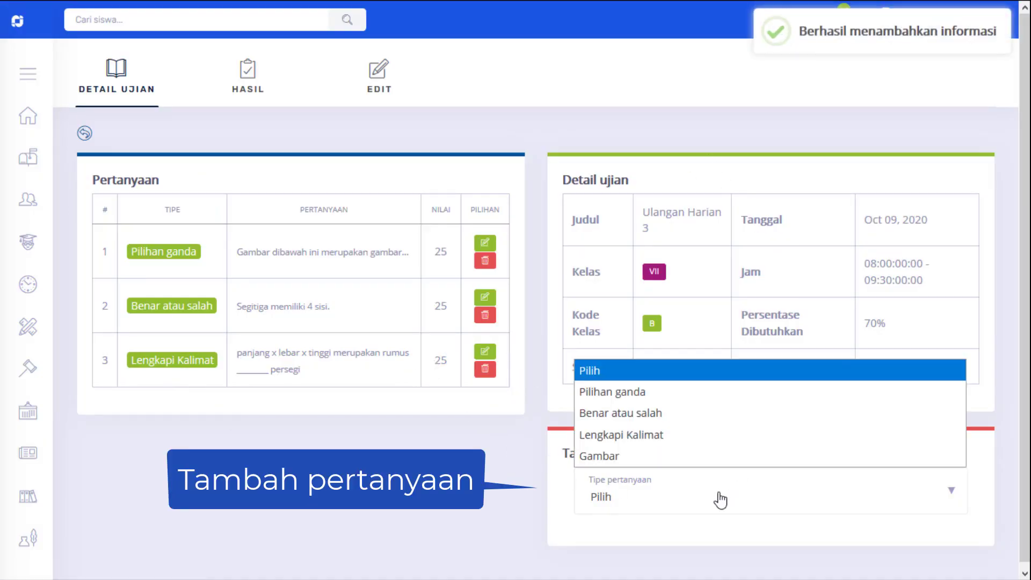
left_click(698, 456)
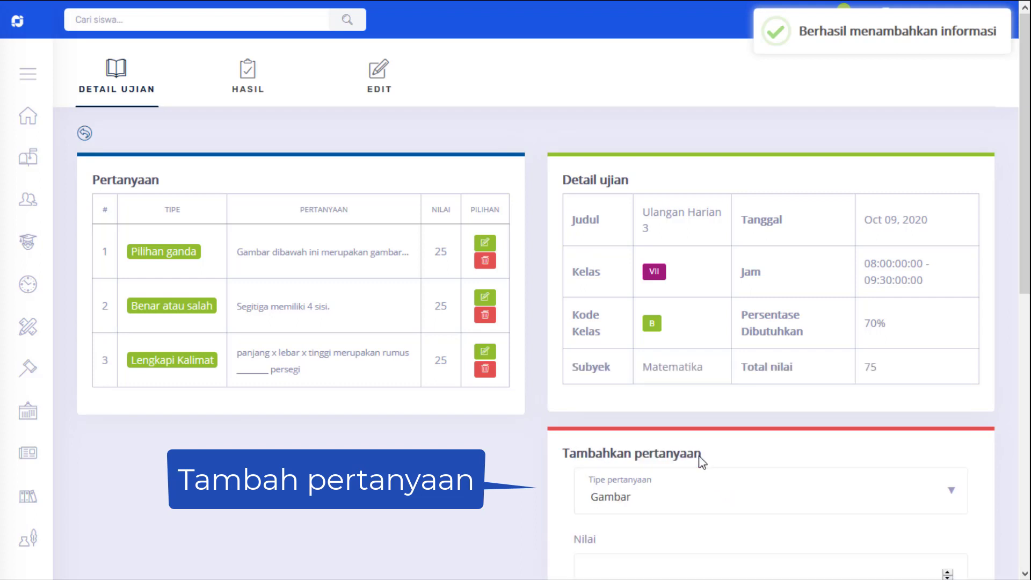
scroll(700, 456, "down", 7)
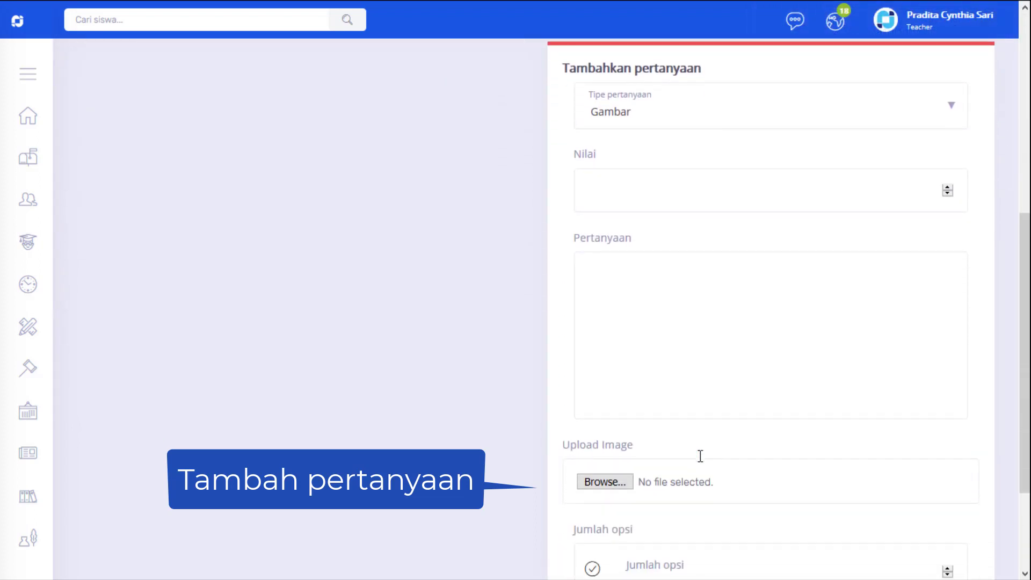
left_click(630, 193)
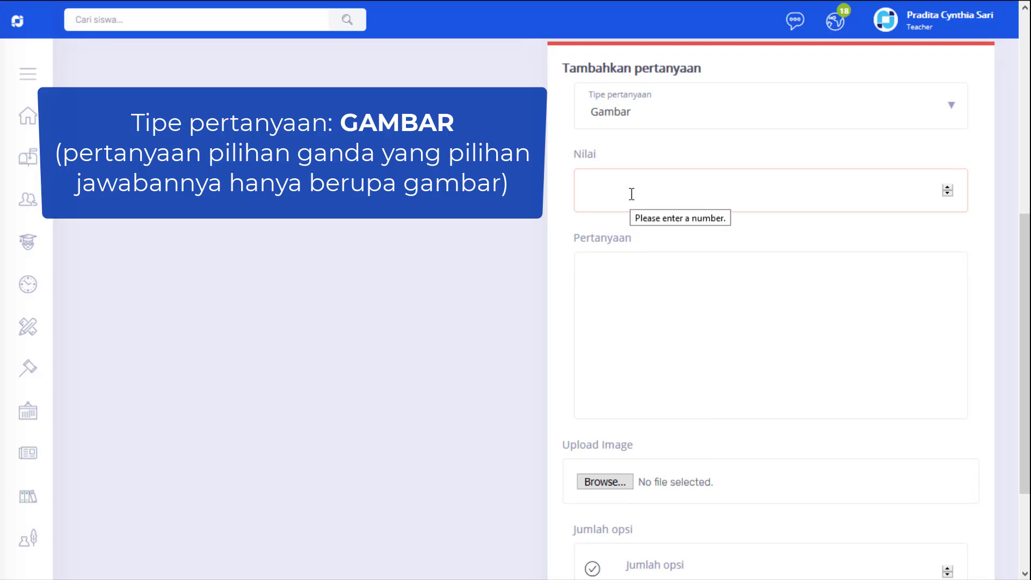
type("25")
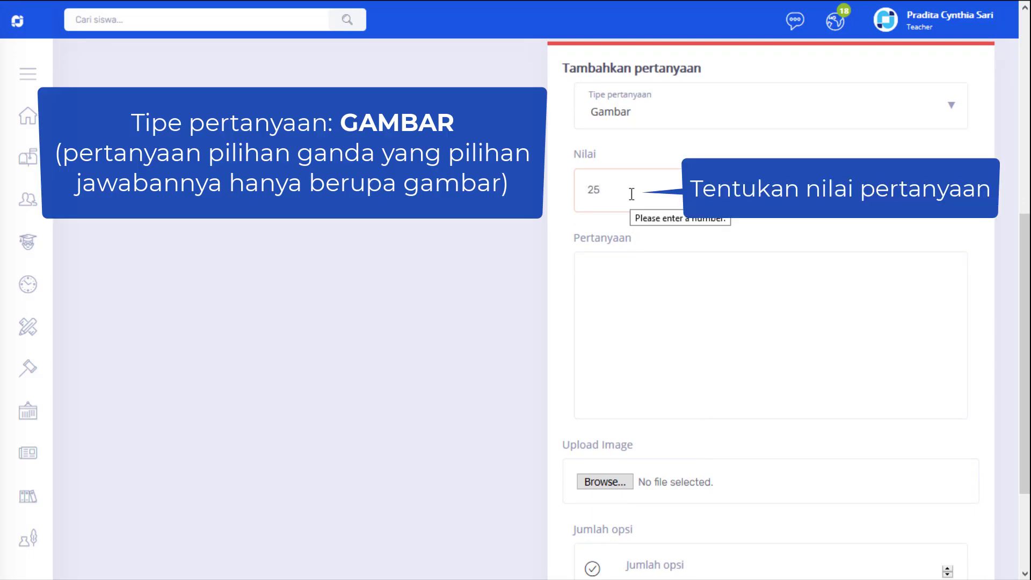
Step: Enter the picture question text "Pilihlah yang termasuk gambar segitiga sama kaki"
left_click(609, 287)
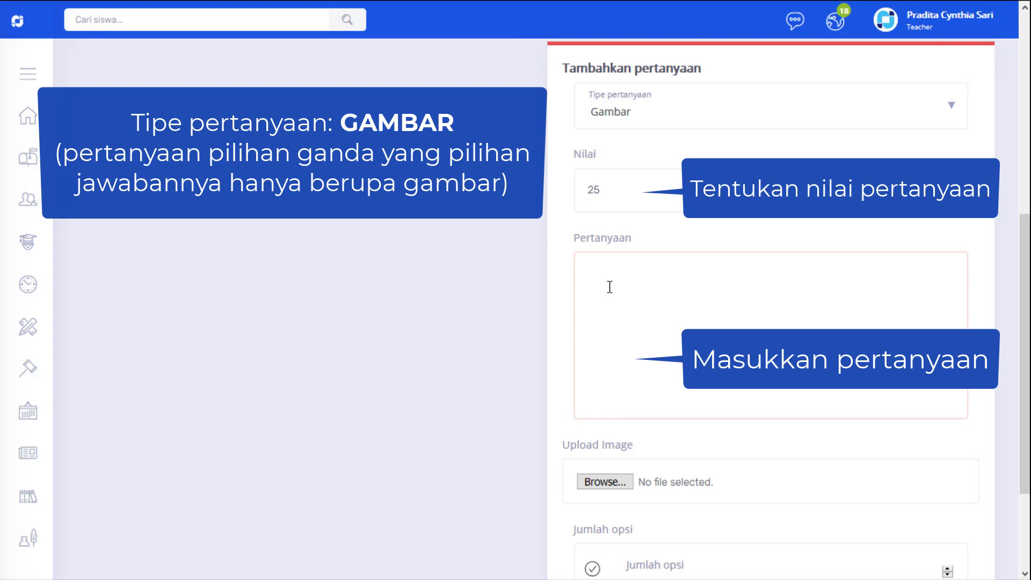
type("Pilihlah yang termasuk ")
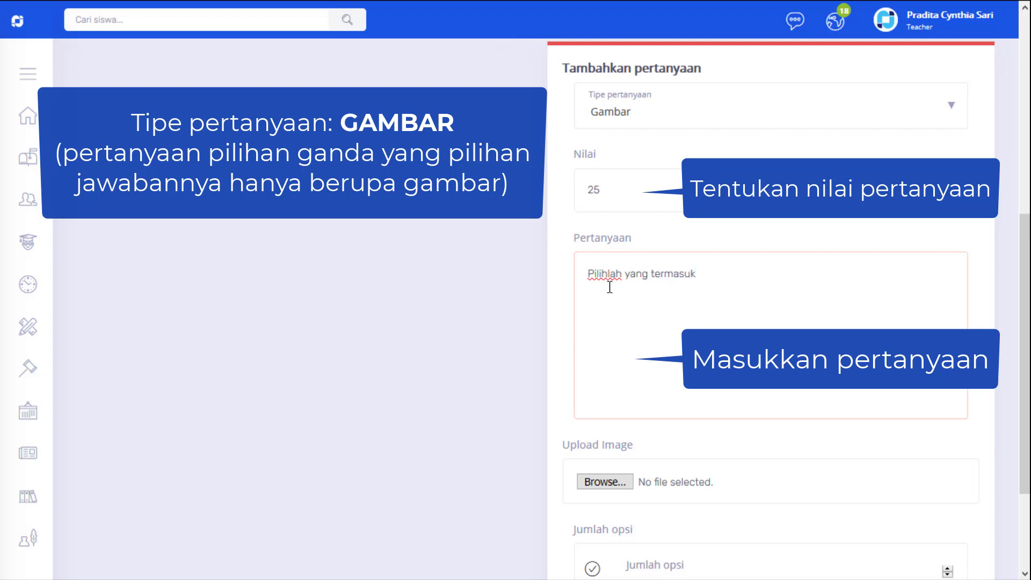
type("gambar segi")
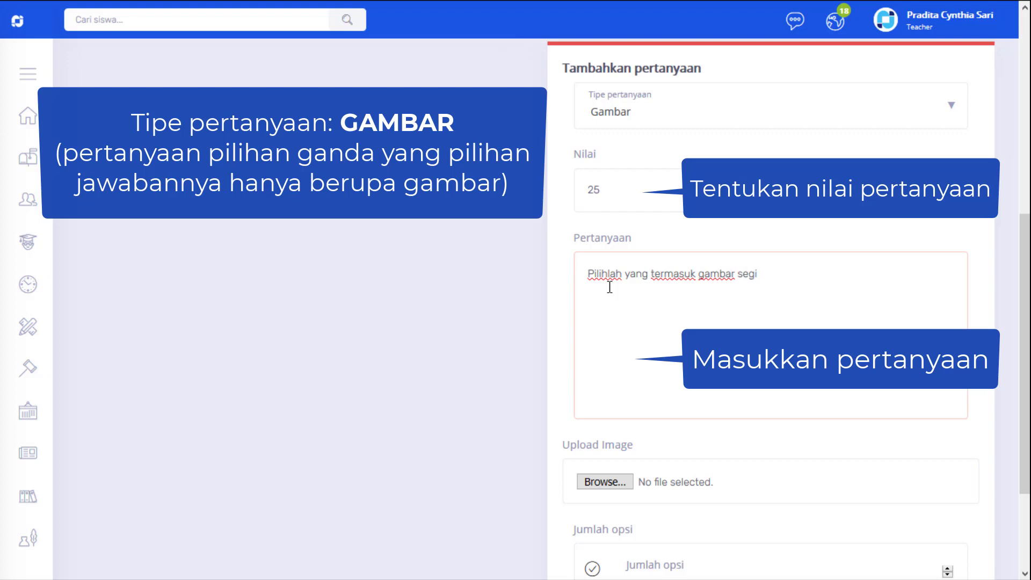
type("tiga sama kaki")
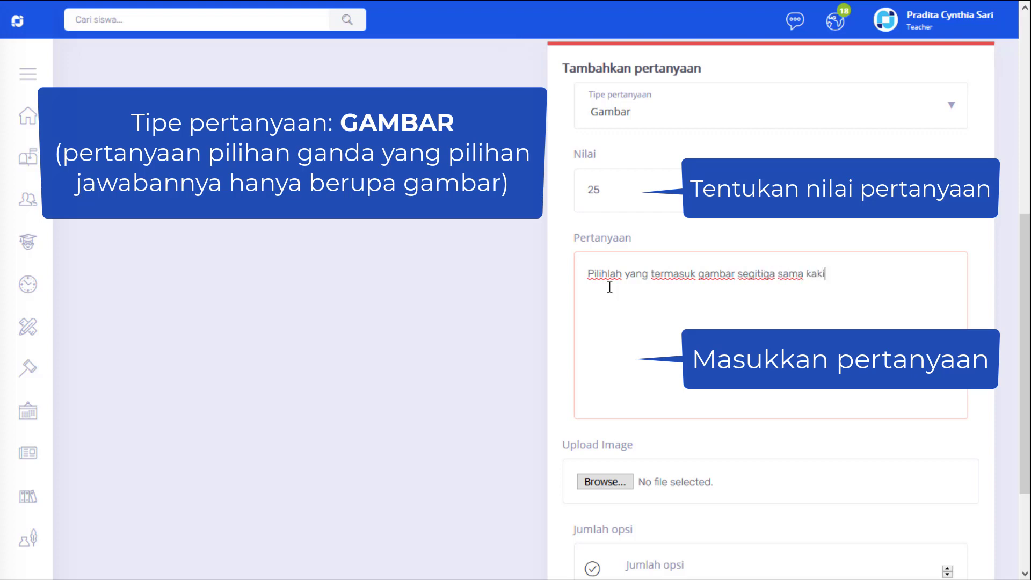
Step: Set the number of answer options to 4 and generate the option fields for the picture question
scroll(628, 290, "down", 3)
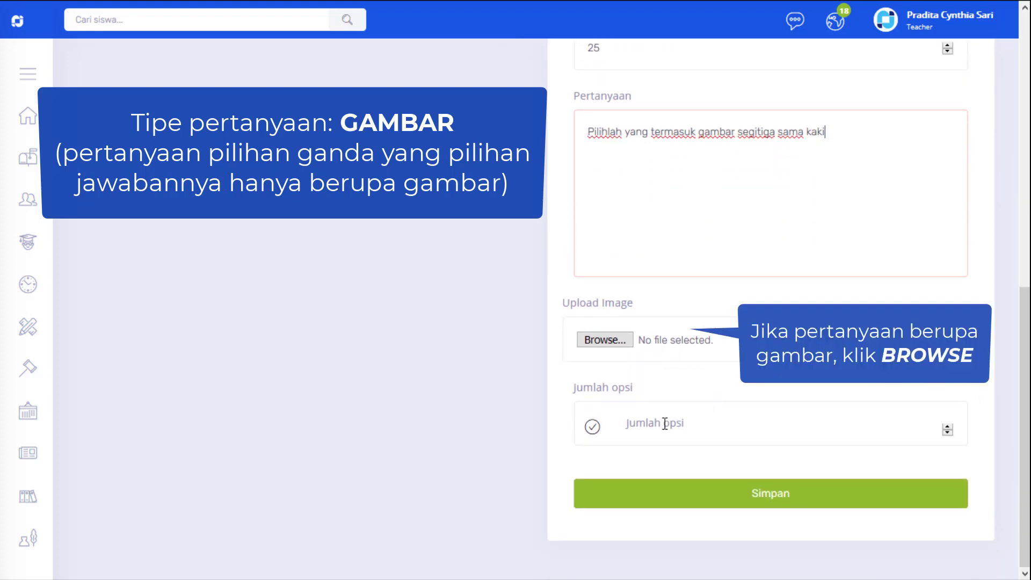
left_click(635, 430)
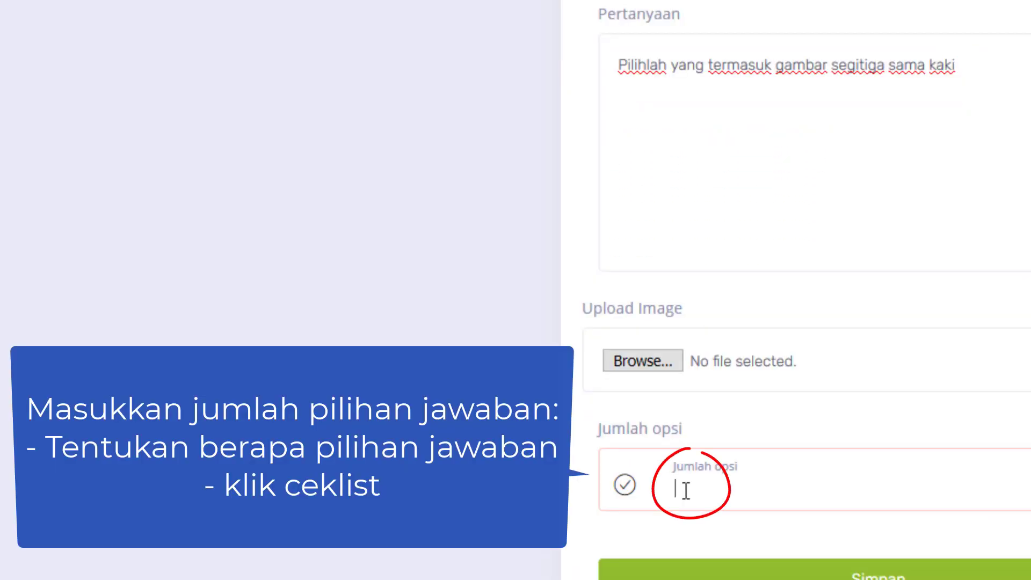
type("4")
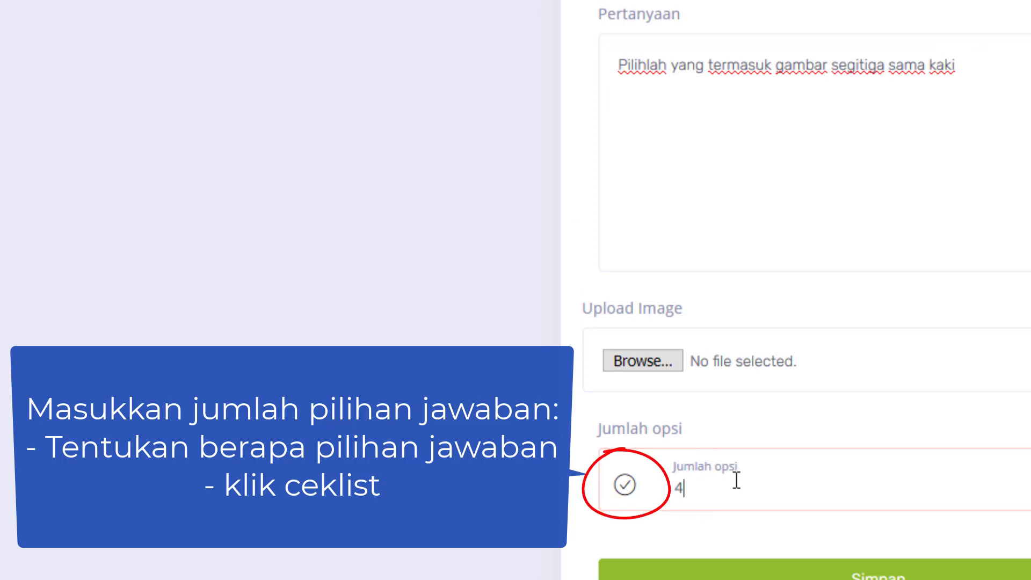
left_click(624, 486)
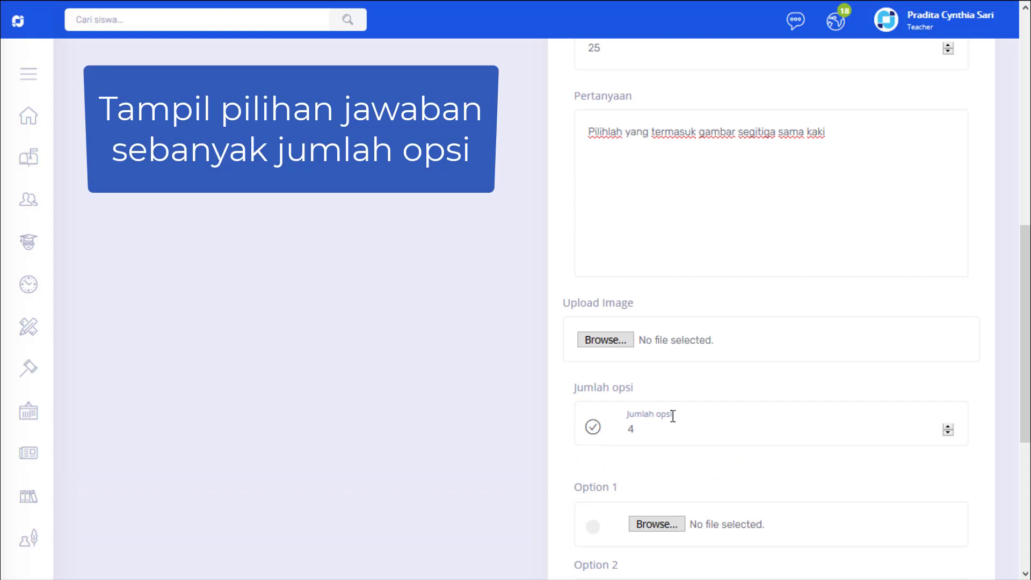
Step: Choose Balok.gif from the A_MTK folder as the image for Option 1
scroll(672, 416, "down", 5)
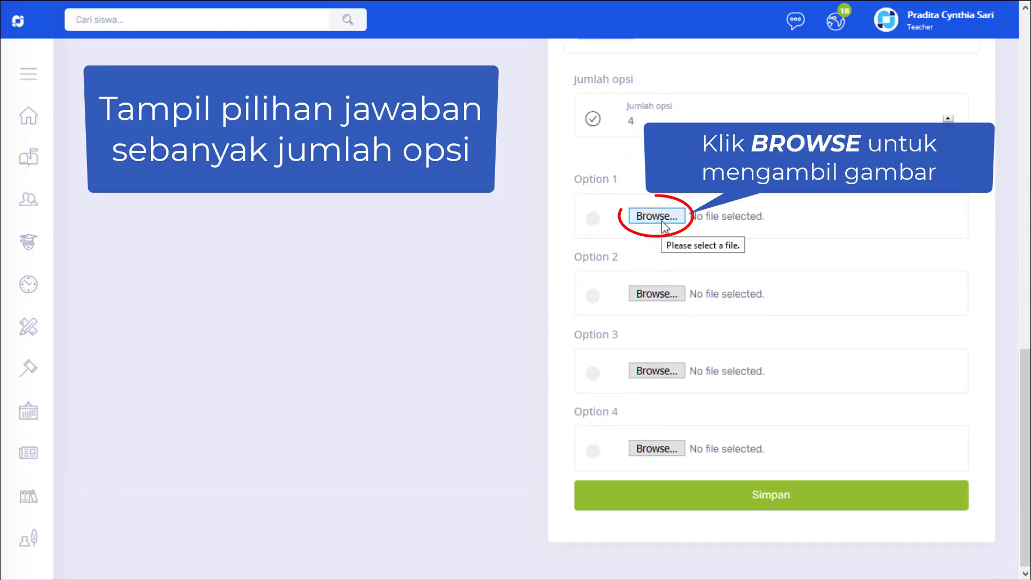
left_click(662, 220)
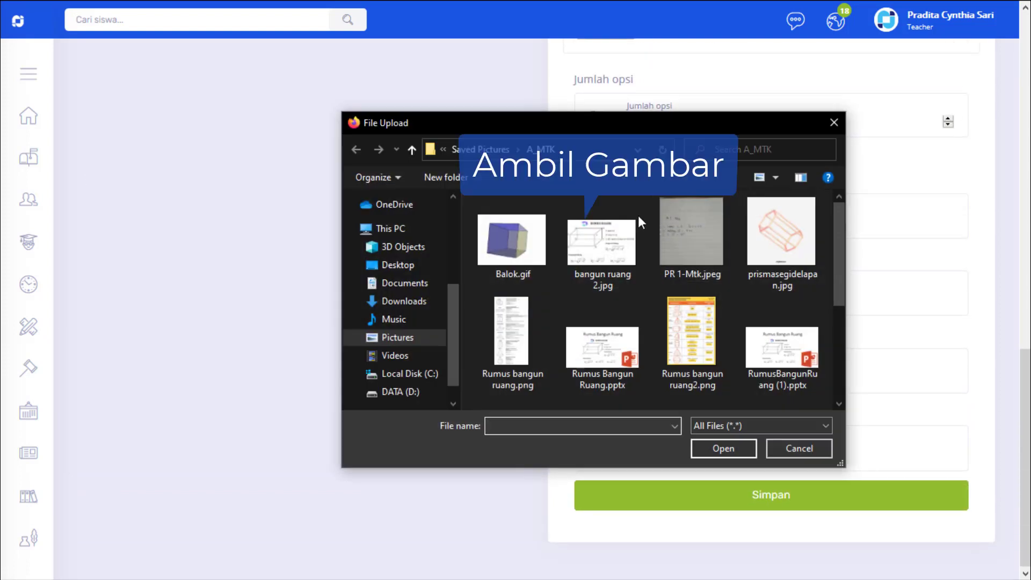
left_click(503, 243)
double_click(503, 244)
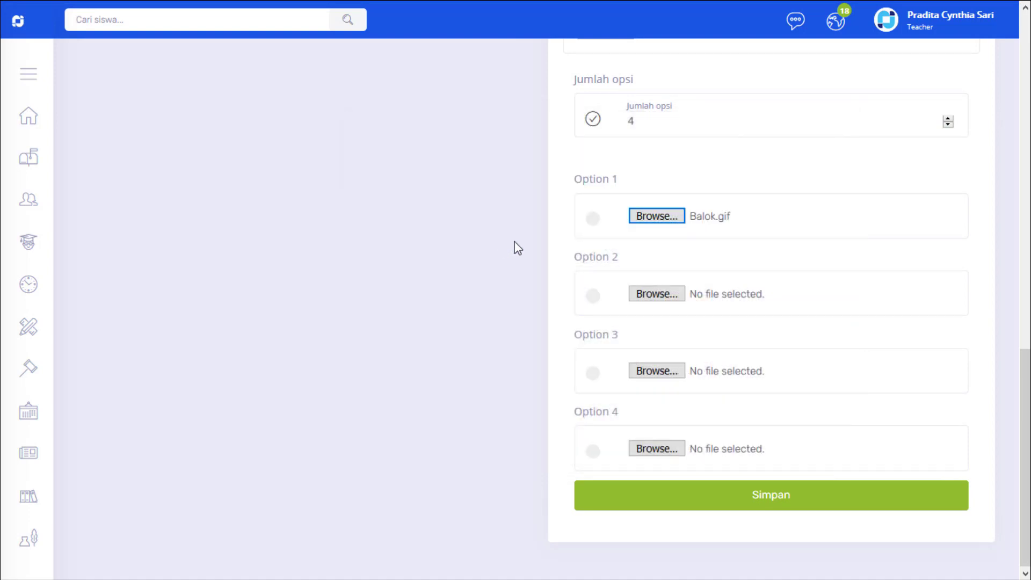
Step: Choose segitiga sembarang.png as the image for both Option 2 and Option 4
left_click(658, 293)
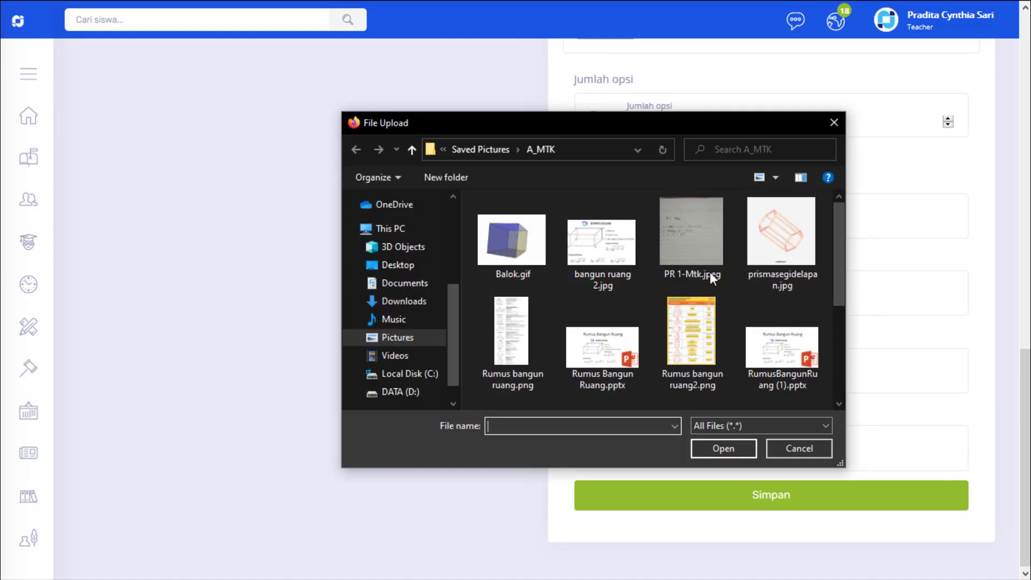
scroll(725, 277, "down", 3)
left_click(604, 371)
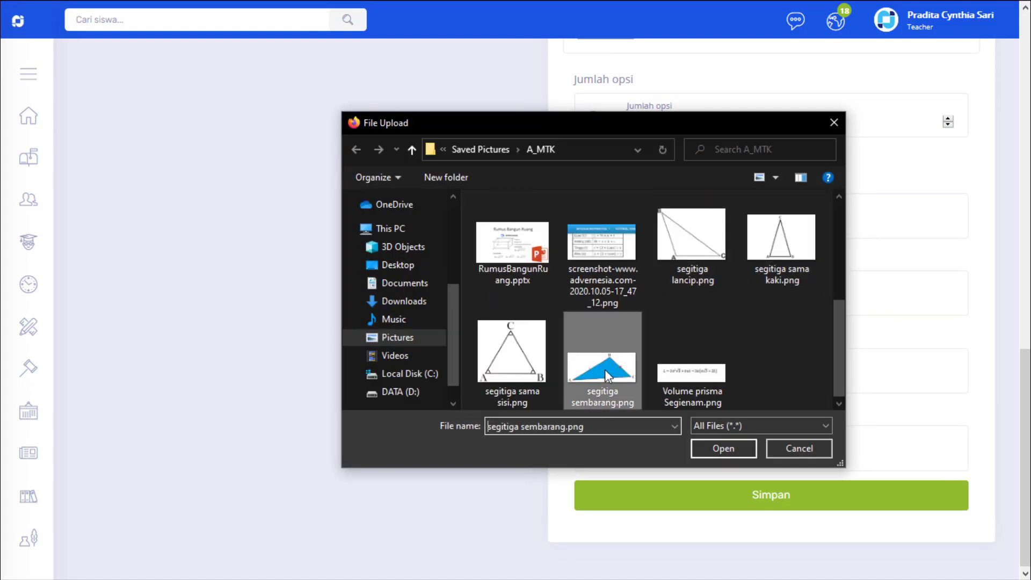
double_click(604, 370)
left_click(663, 447)
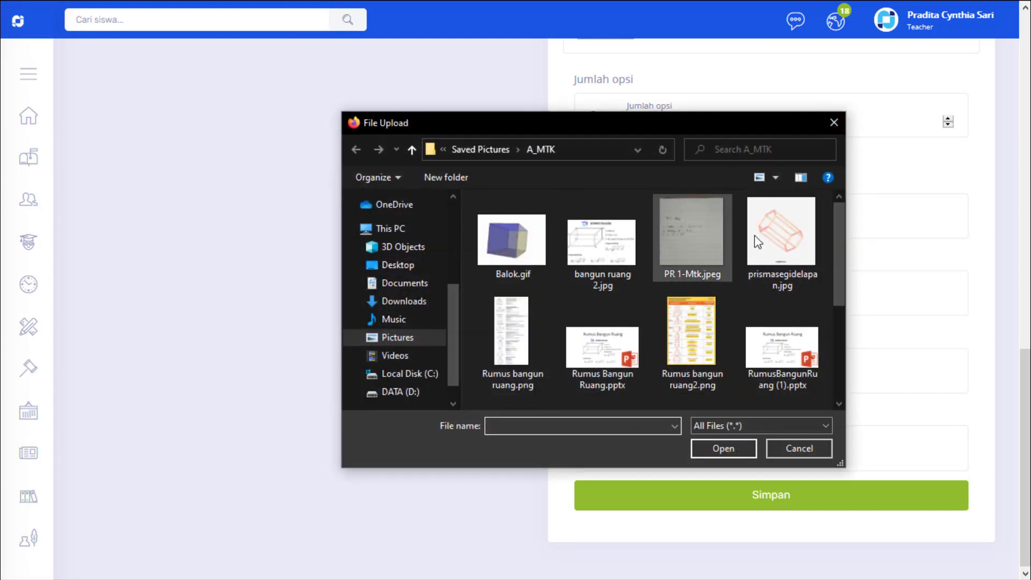
scroll(698, 301, "down", 3)
double_click(608, 352)
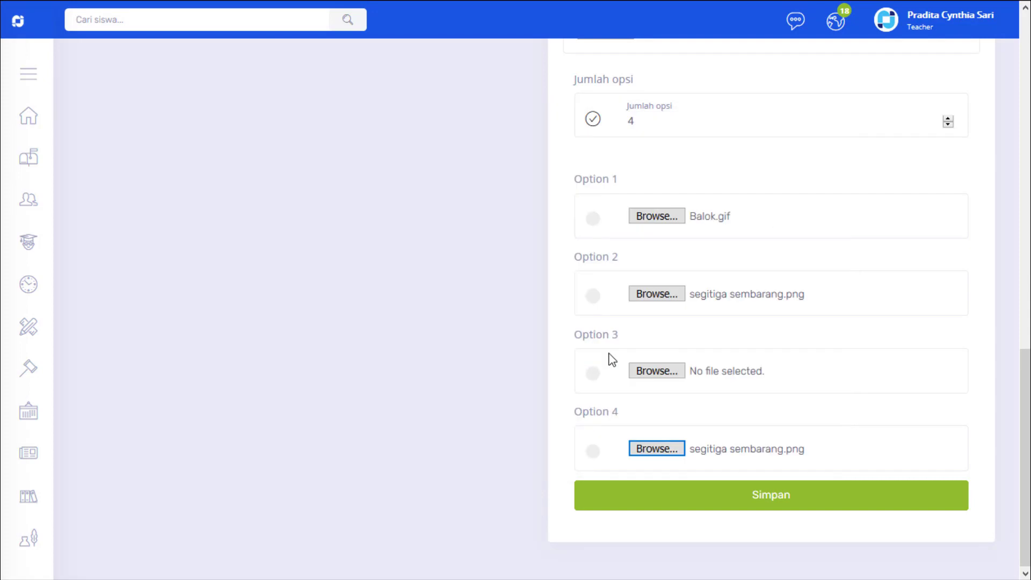
Step: Choose segitiga sama kaki.png for Option 3 and save the picture question with that option as the correct answer
left_click(663, 370)
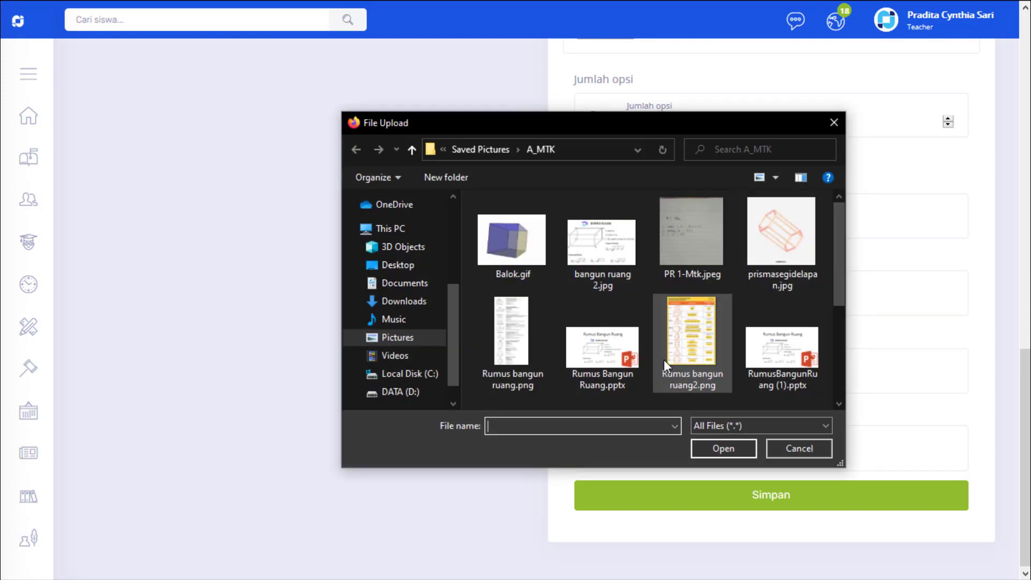
scroll(644, 295, "down", 3)
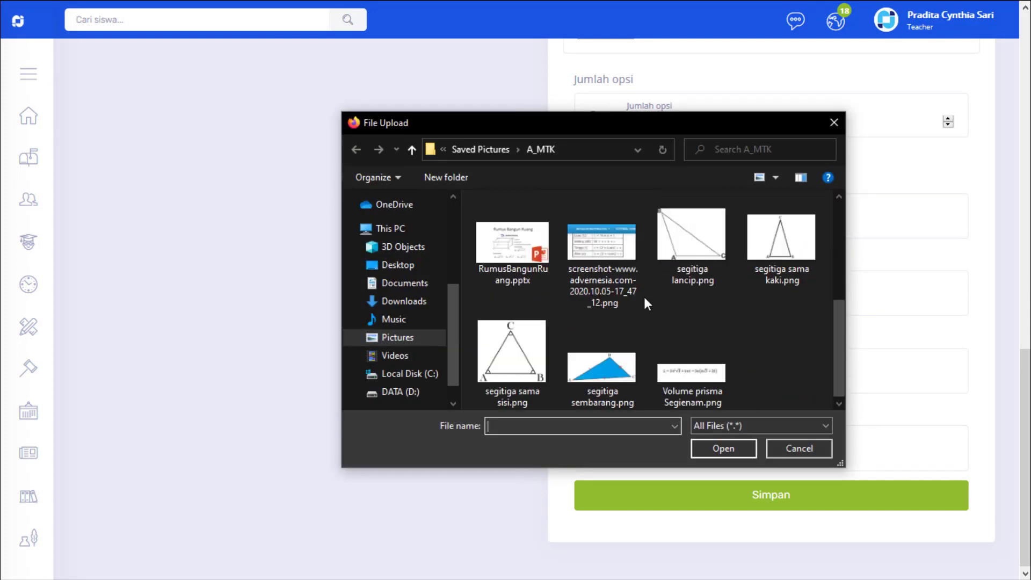
double_click(781, 260)
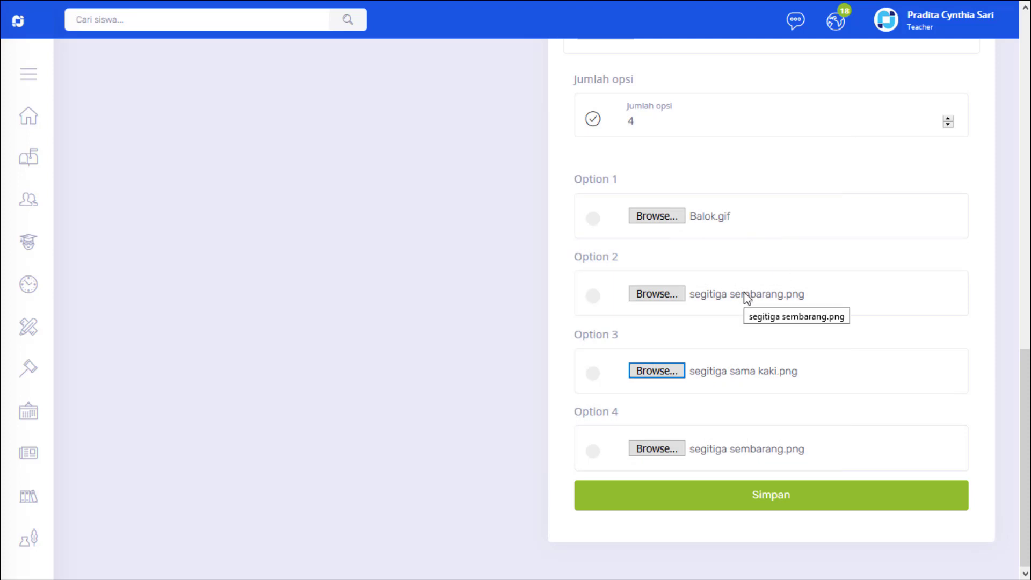
left_click(593, 374)
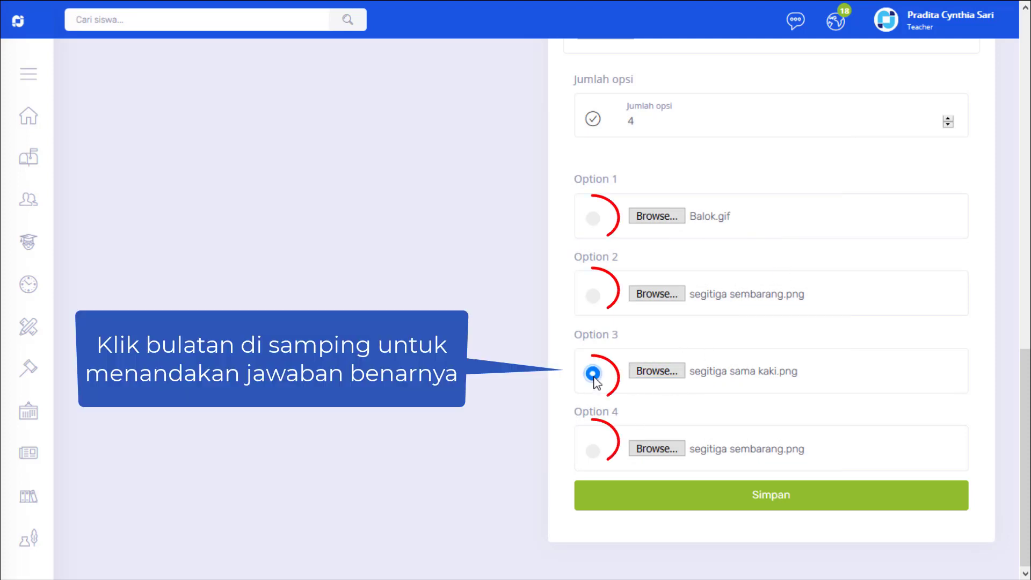
left_click(764, 500)
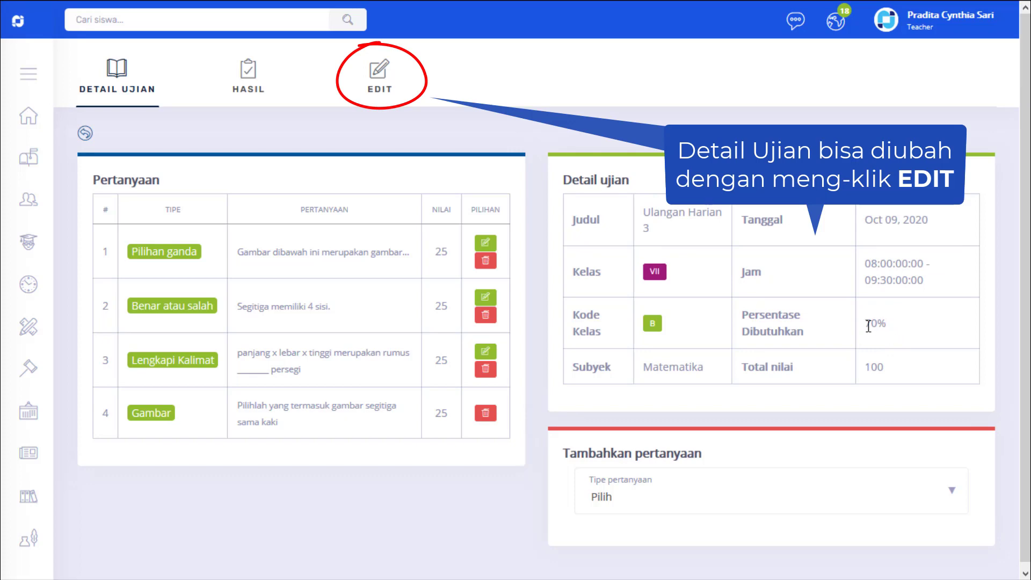
Step: Edit the exam details to change the exam date to 10/08/2020 and update the exam
left_click(380, 91)
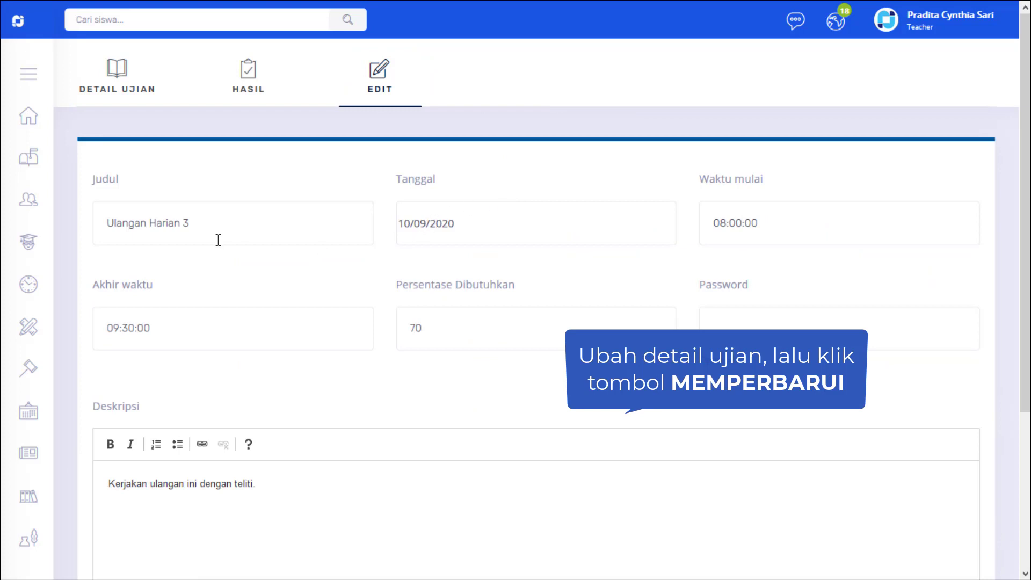
left_click(428, 217)
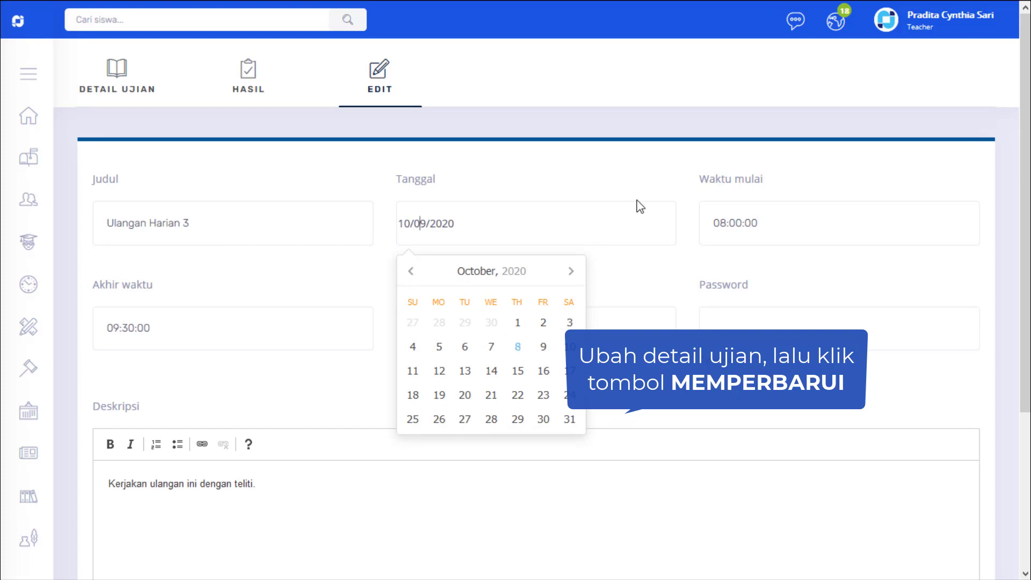
left_click(517, 346)
scroll(268, 456, "down", 4)
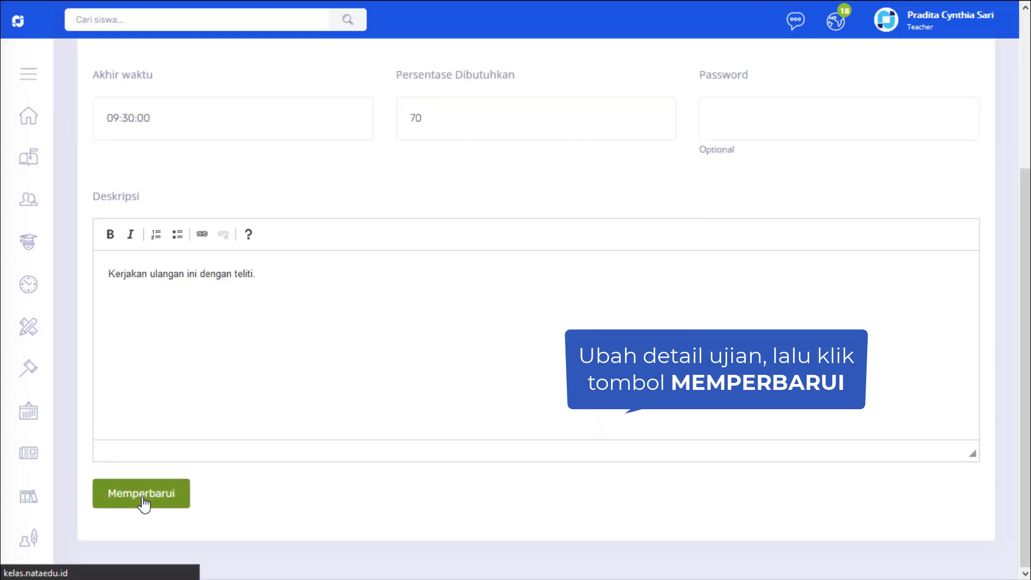
left_click(143, 493)
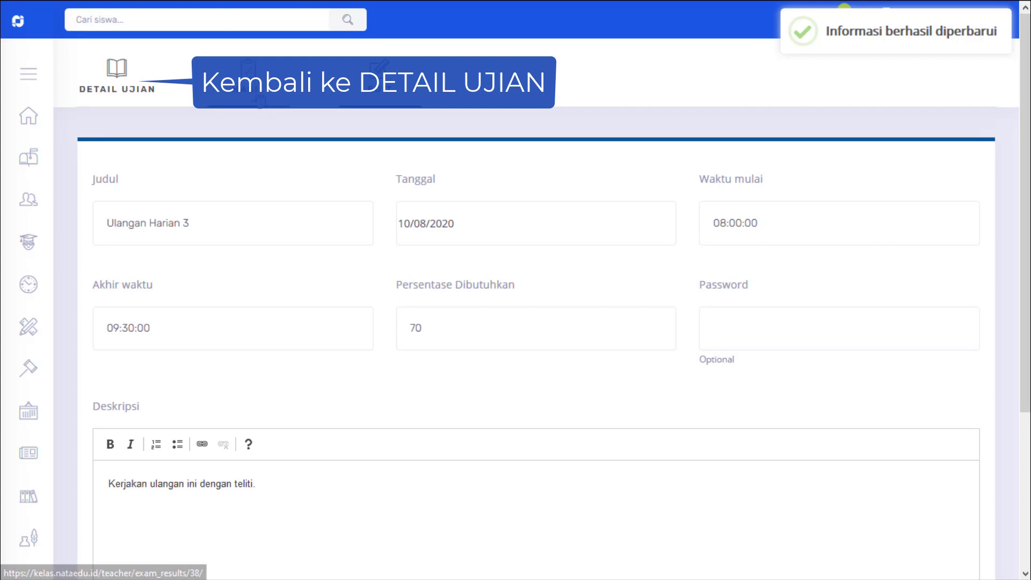
Step: Return through the exam details to the online exam list and publish Ulangan Harian 3 to the students
left_click(135, 103)
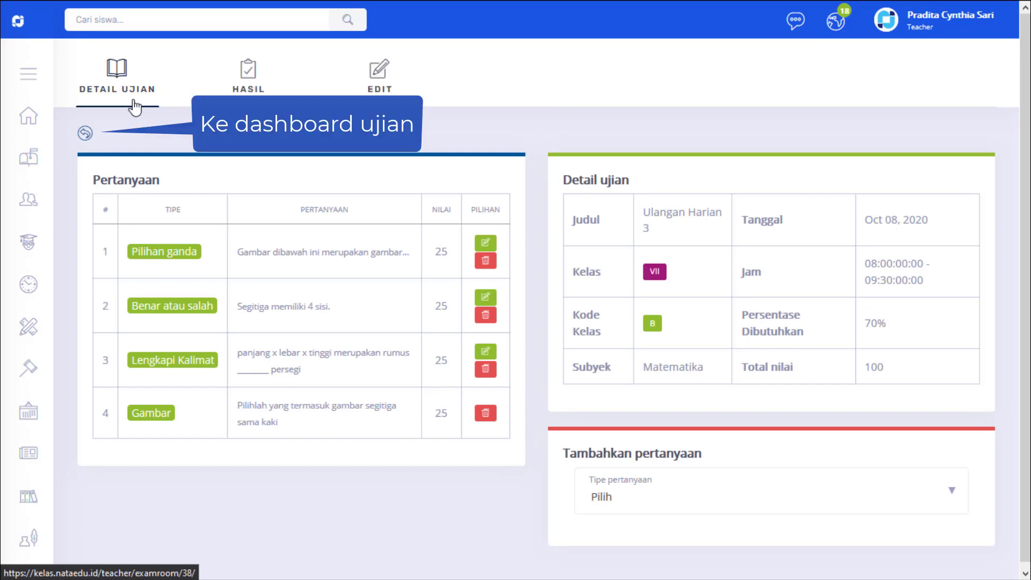
left_click(85, 134)
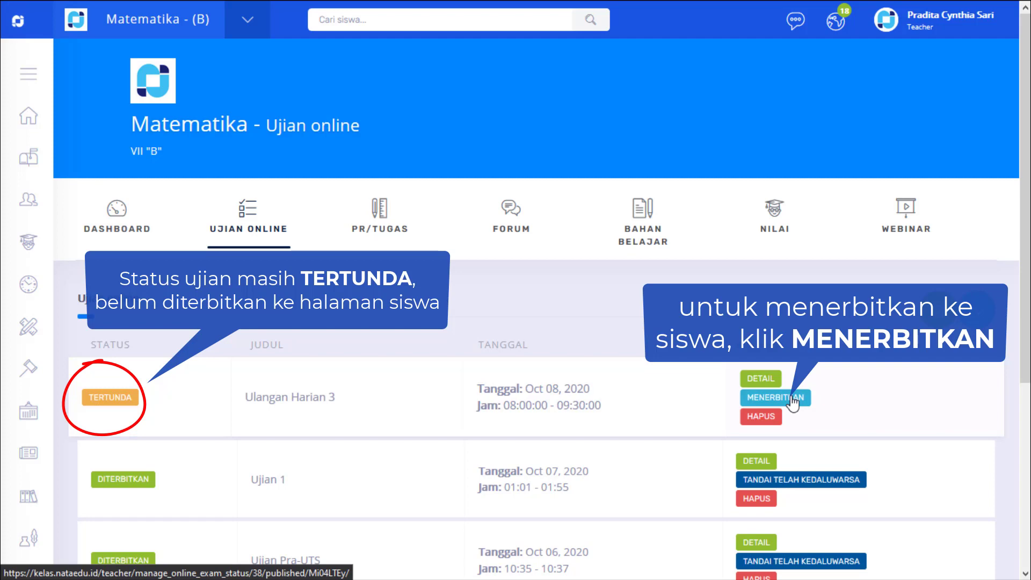
left_click(792, 400)
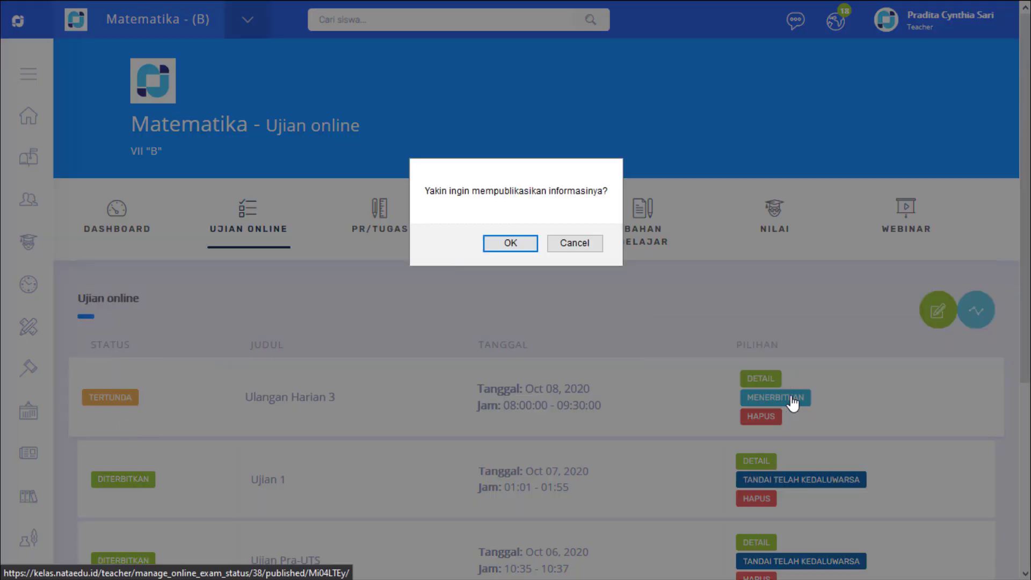
left_click(511, 243)
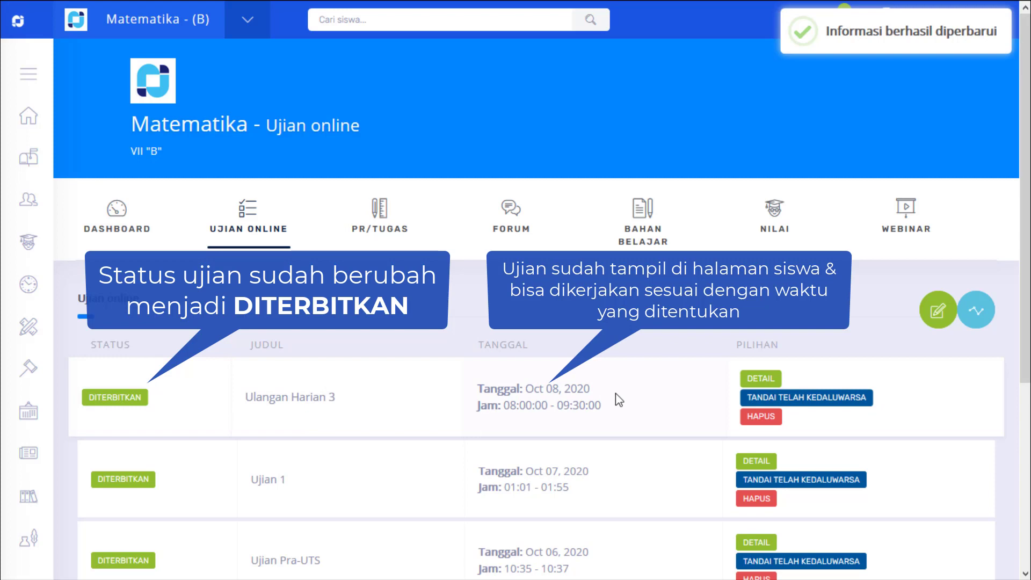
Step: Open the Matematika class dashboard and view the post for Ulangan Harian 3
left_click(122, 232)
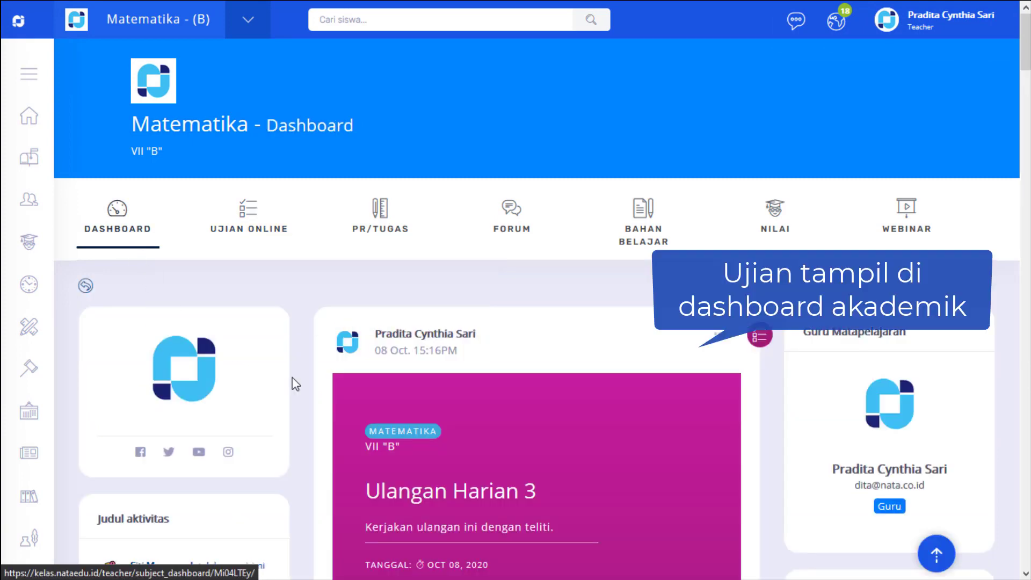
scroll(552, 443, "down", 3)
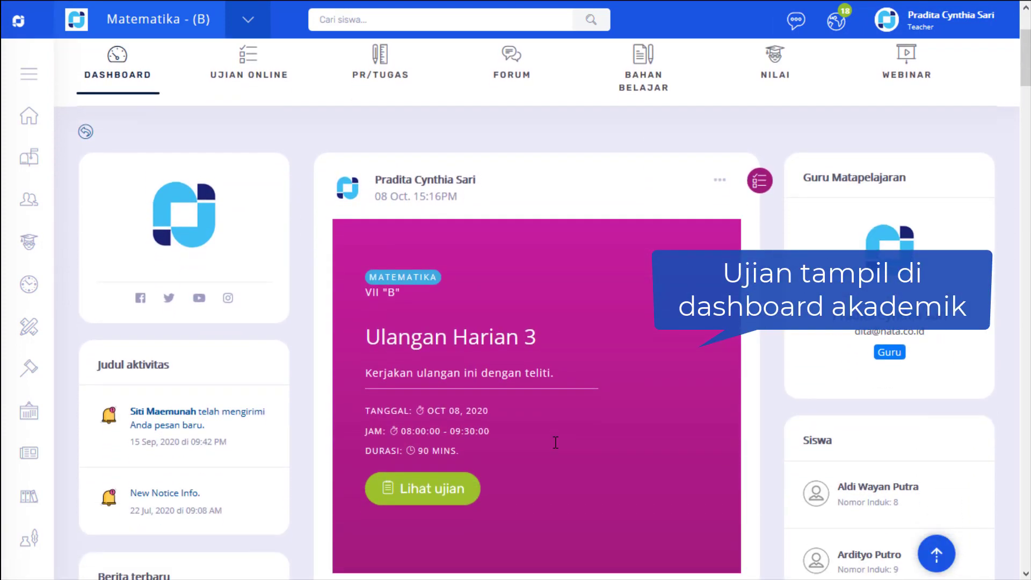